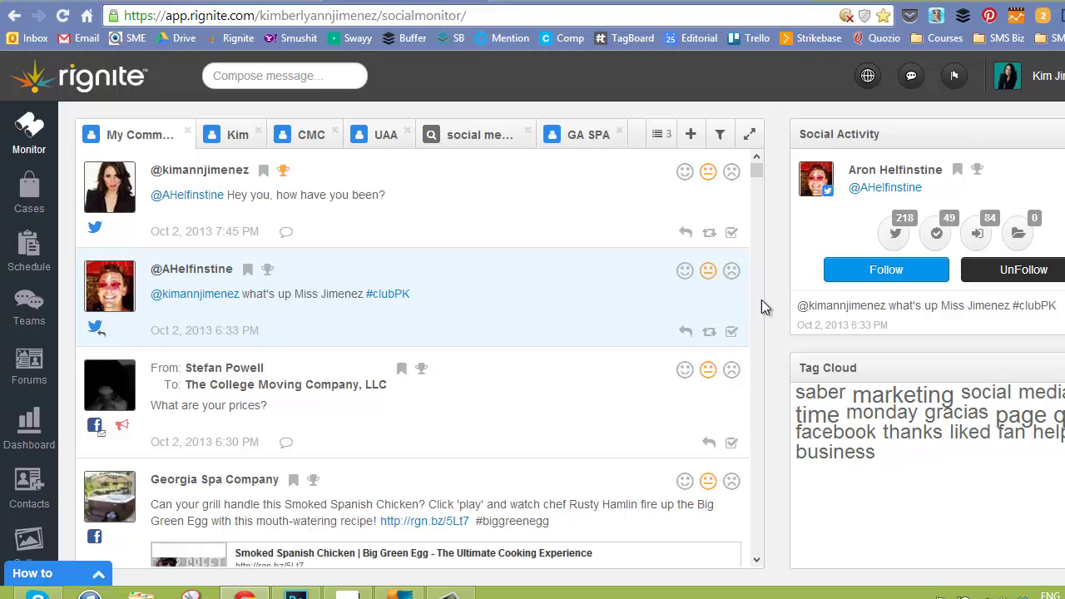
Scroll the My Communities stream of Twitter, Facebook and Google+ posts.
mouse_move(757, 171)
mouse_down()
mouse_move(767, 219)
mouse_move(753, 170)
mouse_up()
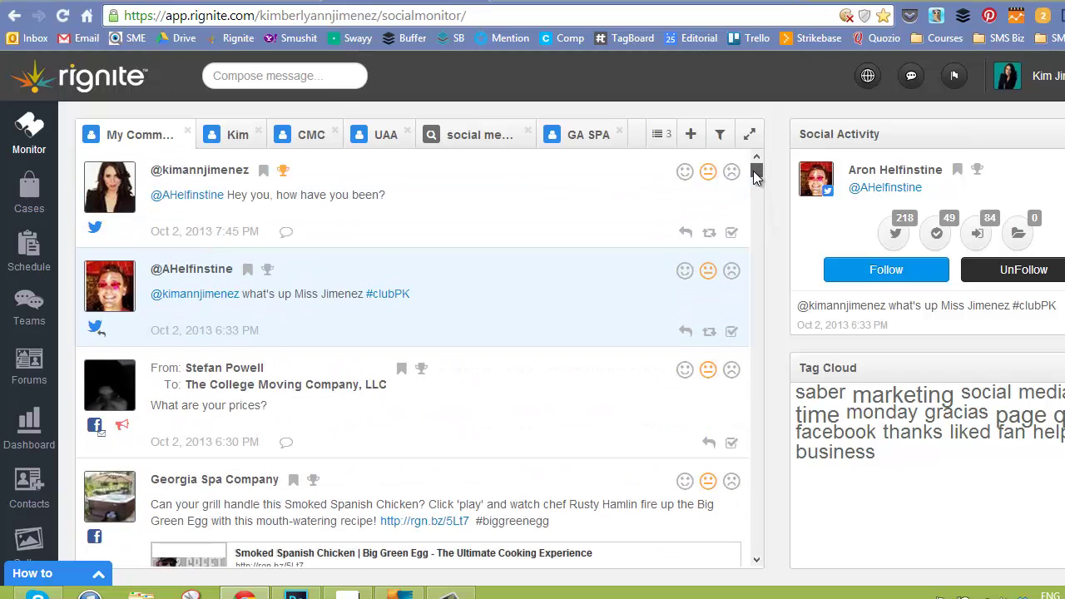
click(719, 138)
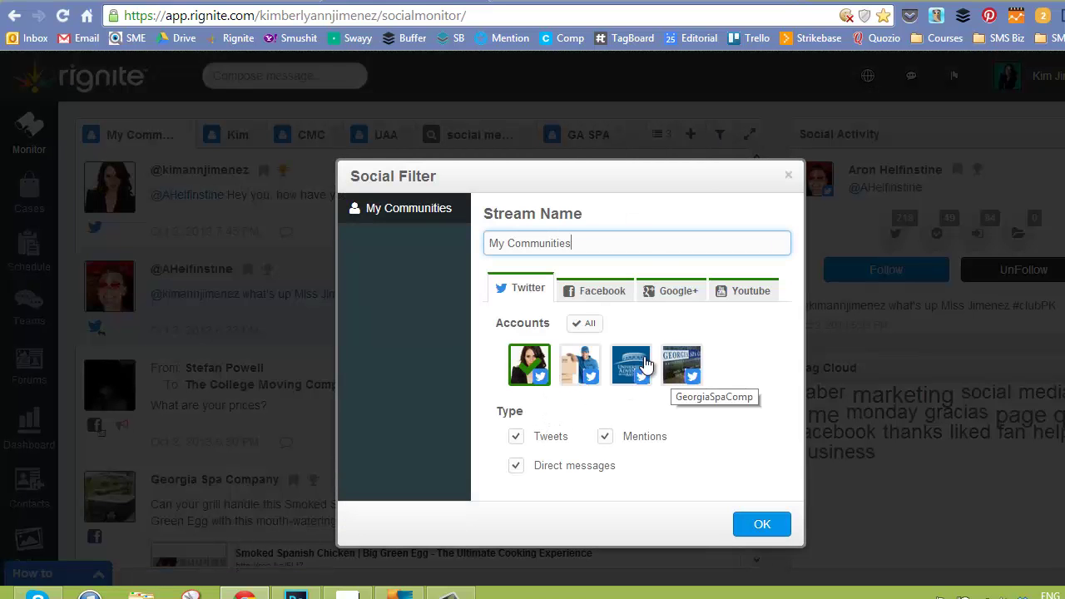
click(578, 295)
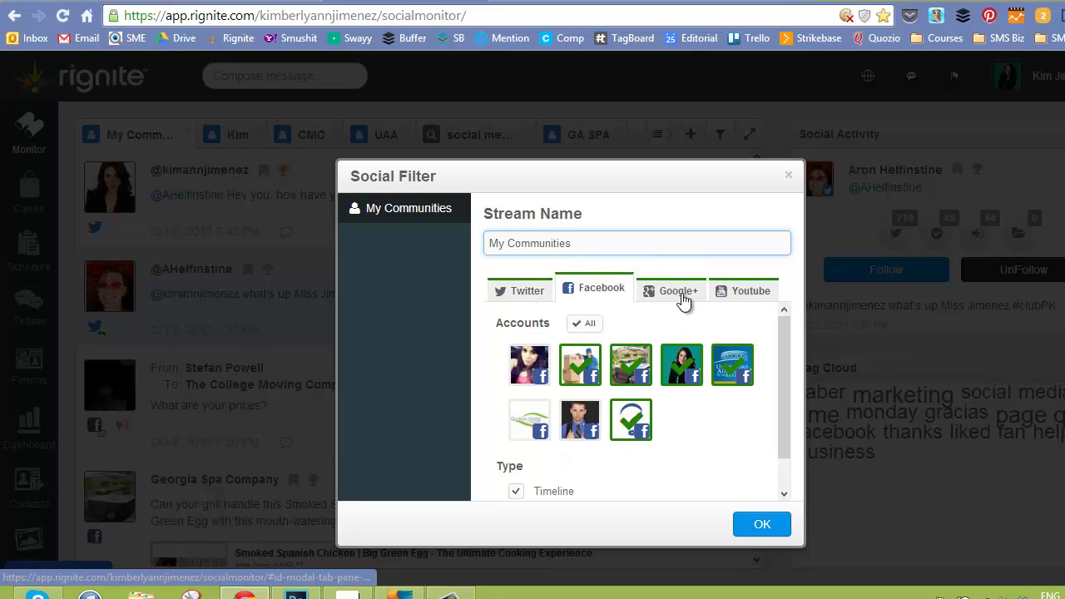
click(679, 301)
click(730, 298)
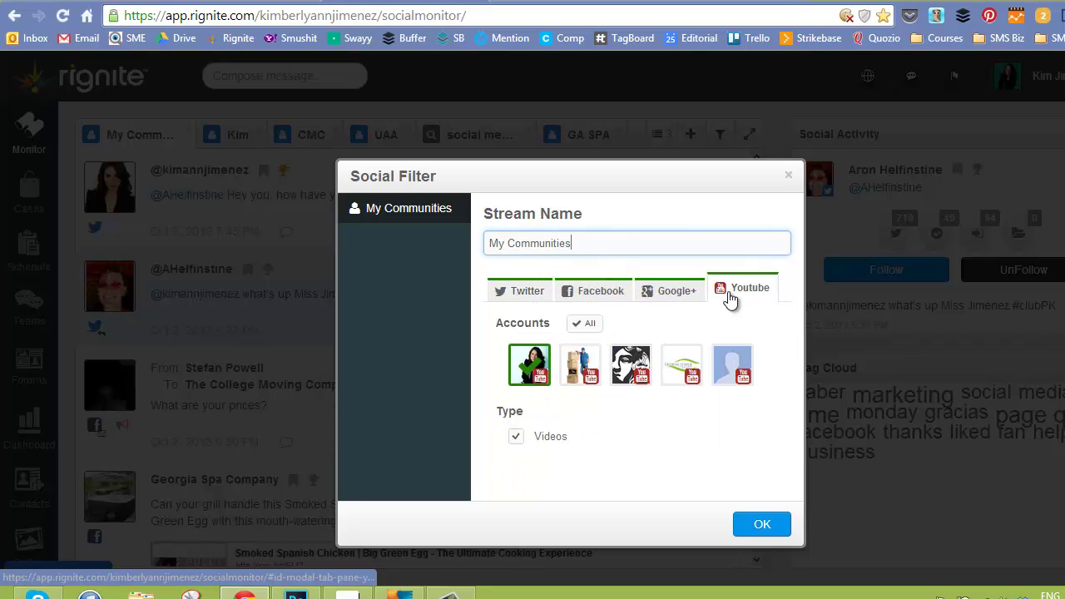
click(521, 290)
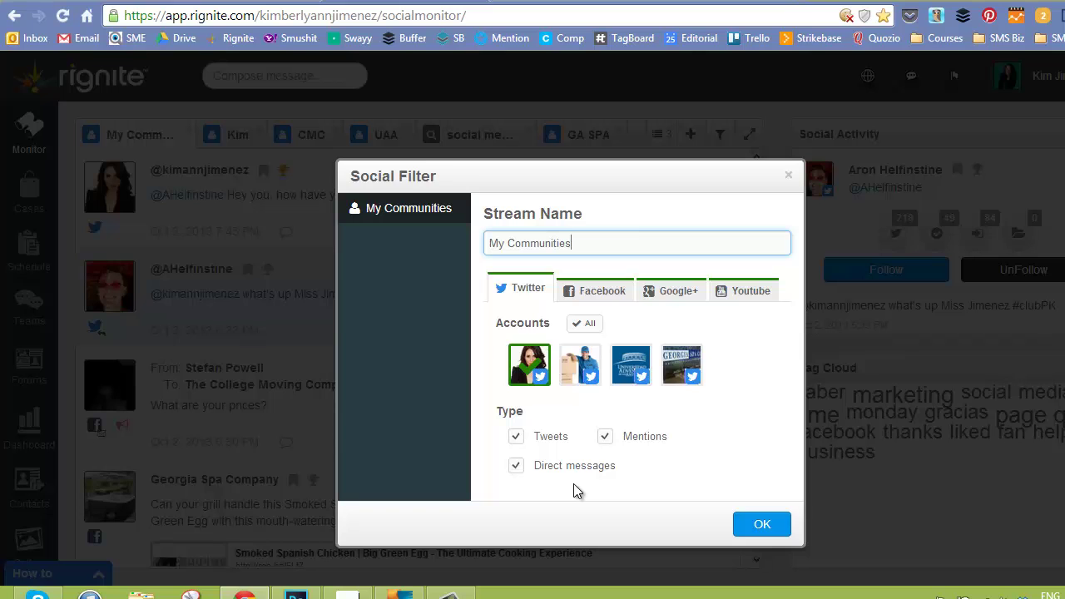
click(789, 177)
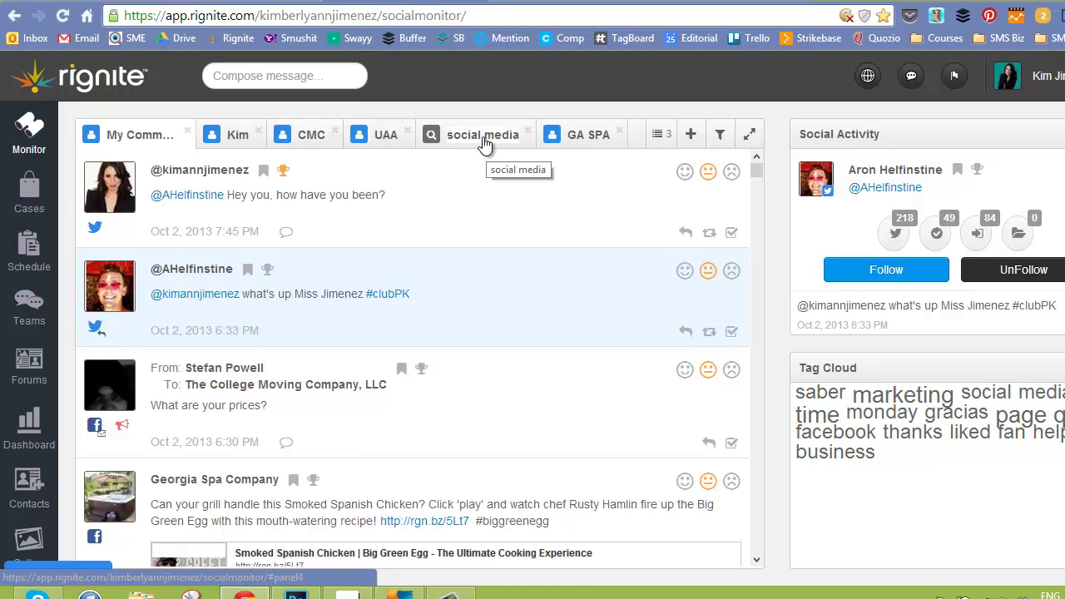
Show the 'social media' search stream of public tweets with its tag cloud.
click(431, 138)
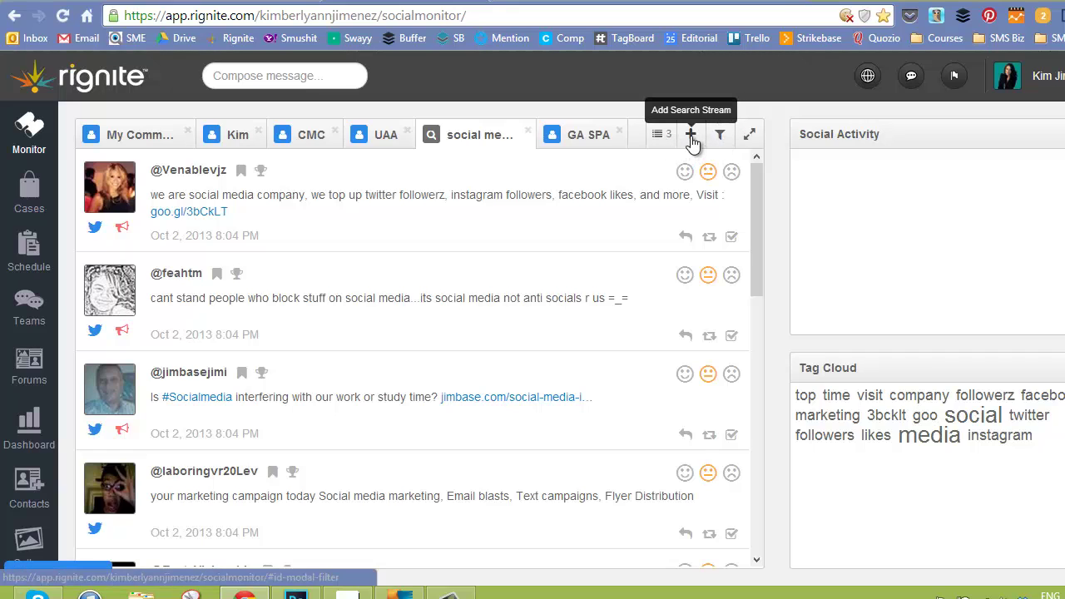
Add Facebook, Google+ and YouTube to the 'social media' search filter and rerun it.
click(721, 138)
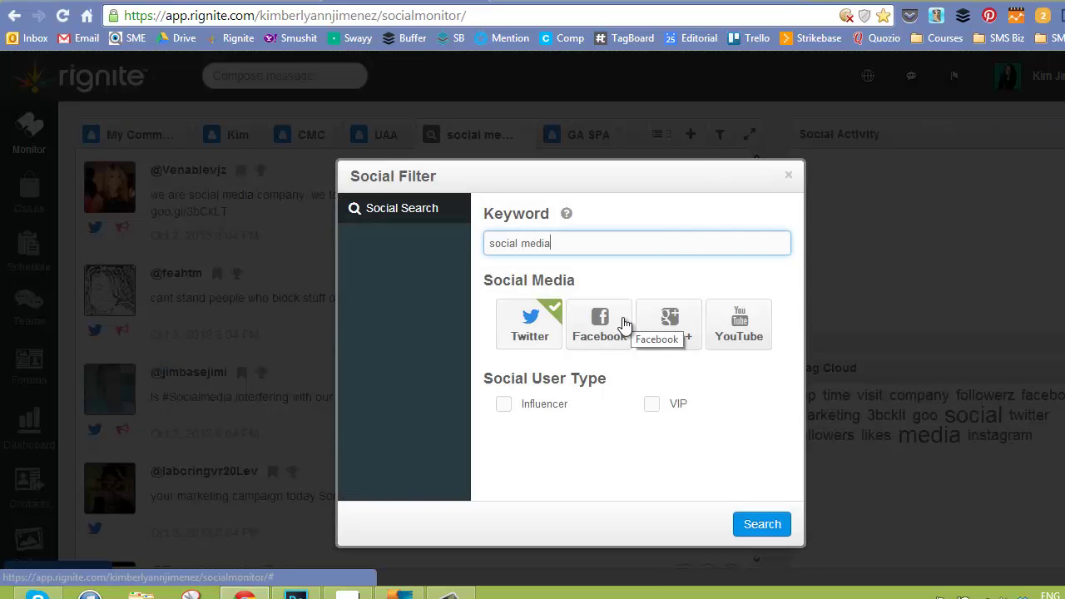
click(605, 322)
click(659, 325)
click(737, 325)
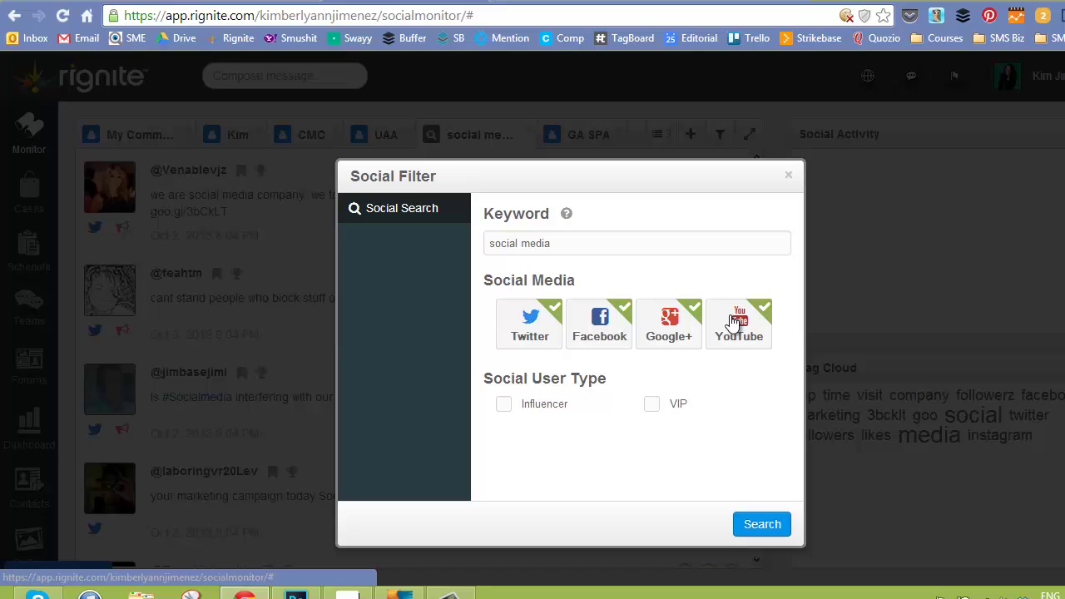
click(751, 528)
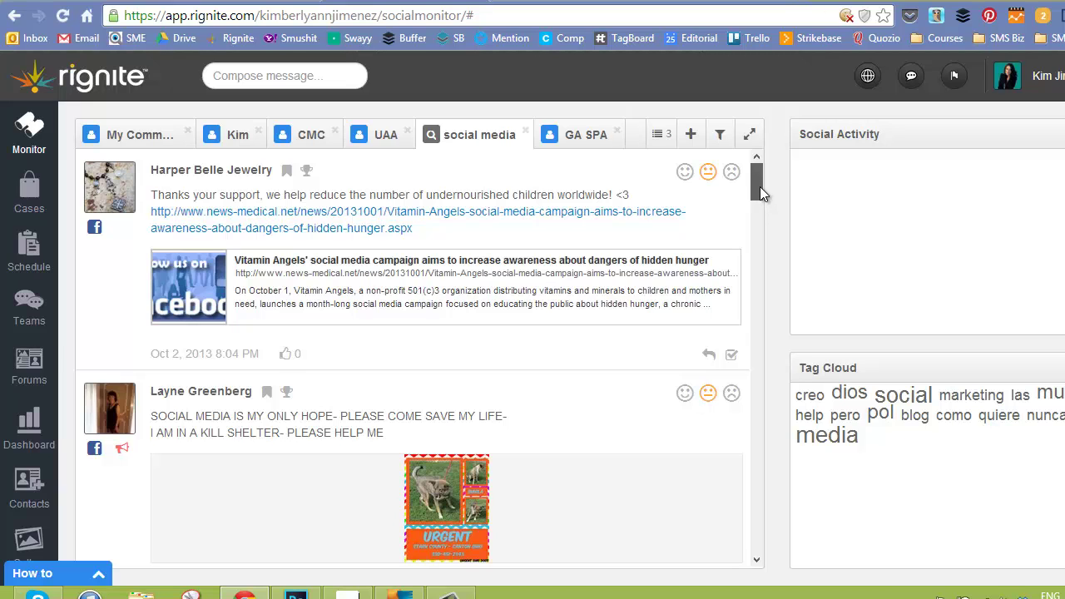
mouse_move(759, 186)
mouse_down()
mouse_move(772, 229)
mouse_move(768, 183)
mouse_up()
Pick a team member for the Harper Belle Jewelry post with comment 'Please share this on twitter!'.
click(734, 357)
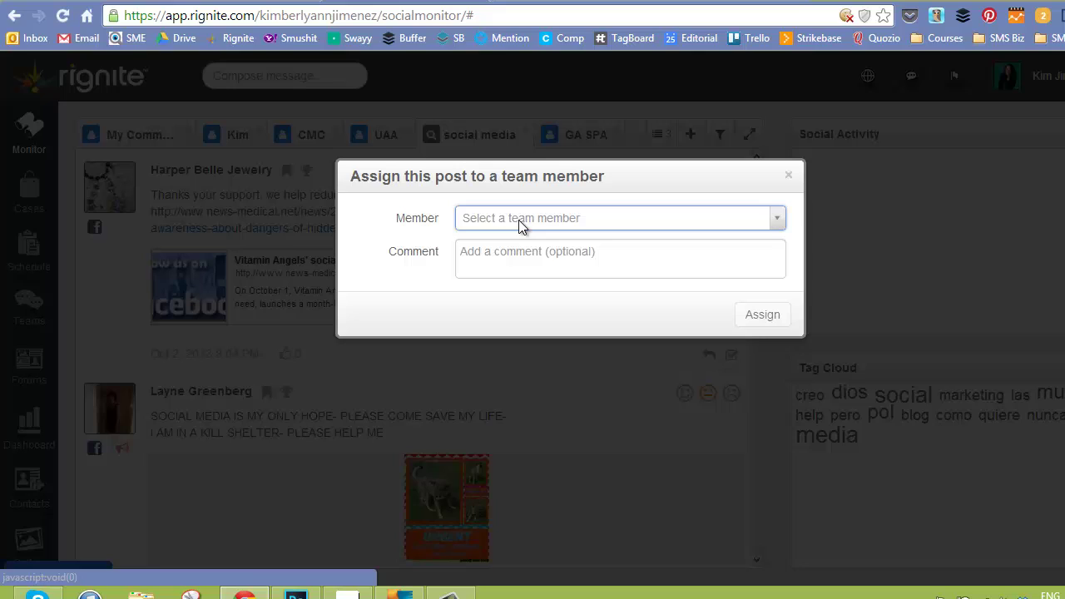
click(518, 220)
click(511, 270)
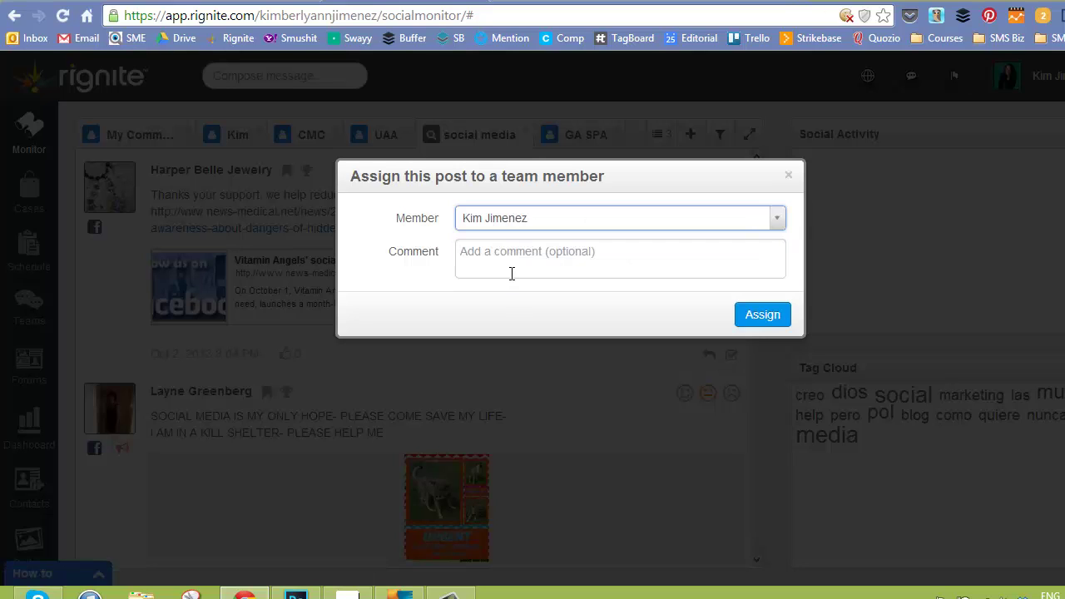
click(512, 274)
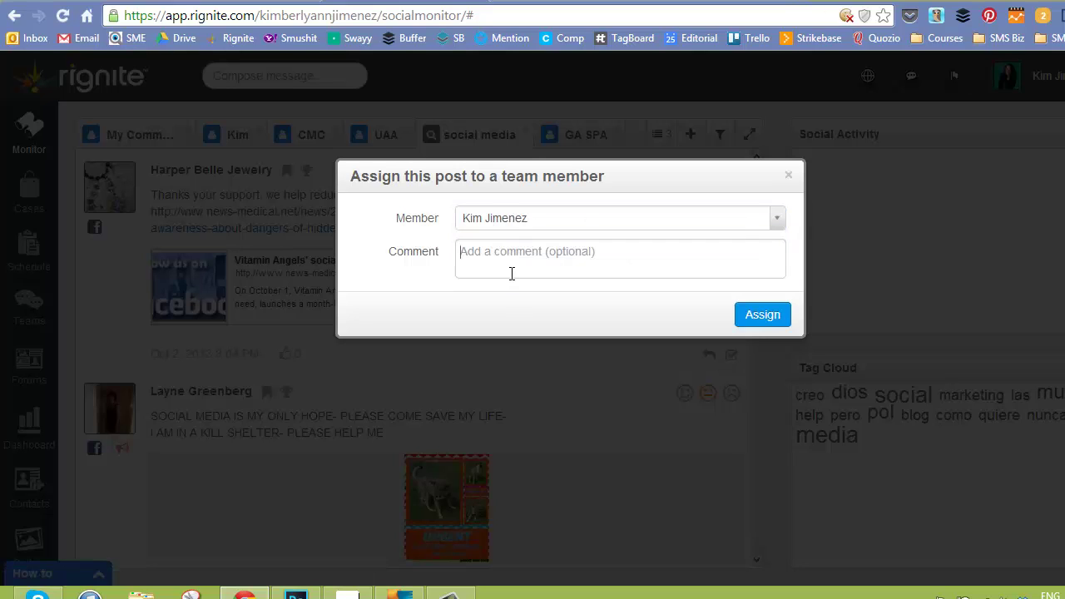
text(Please)
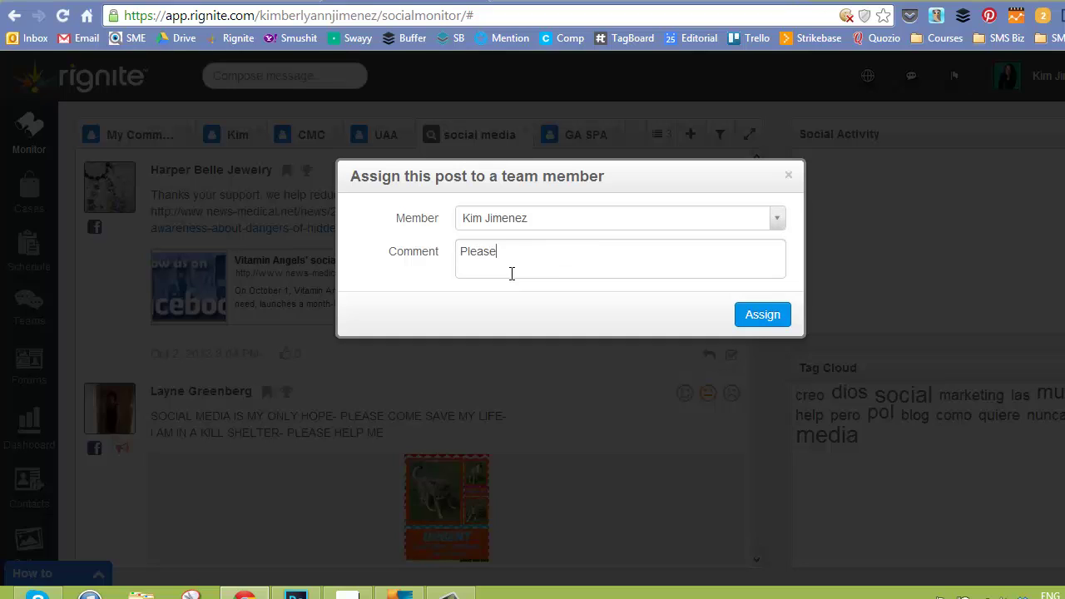
text( share this on twitter!)
click(785, 319)
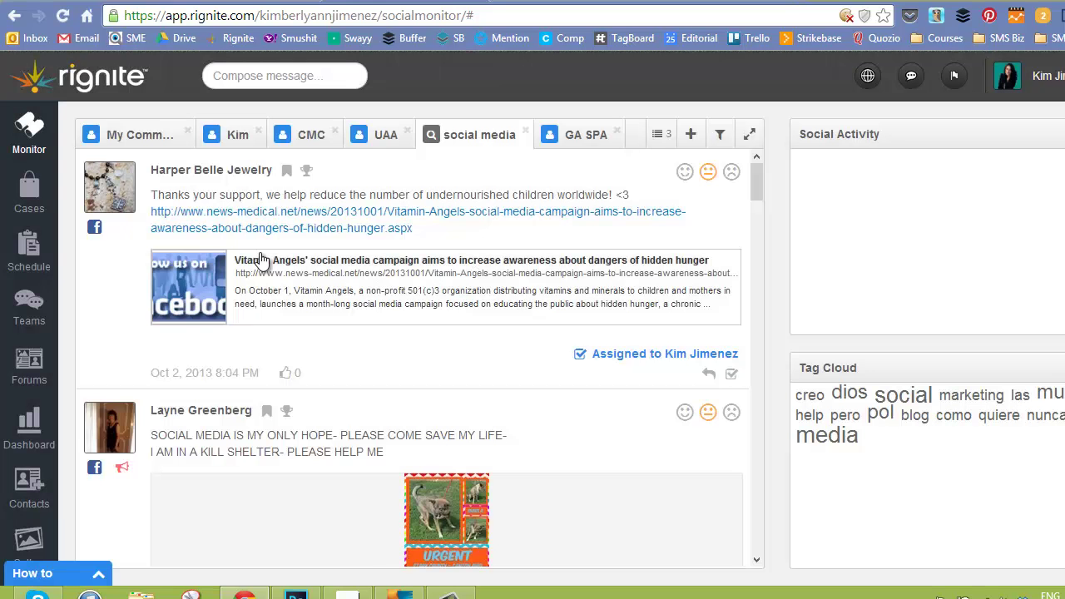
Open Cases and read open issues 0009, 0008 and 0006 in turn.
click(27, 190)
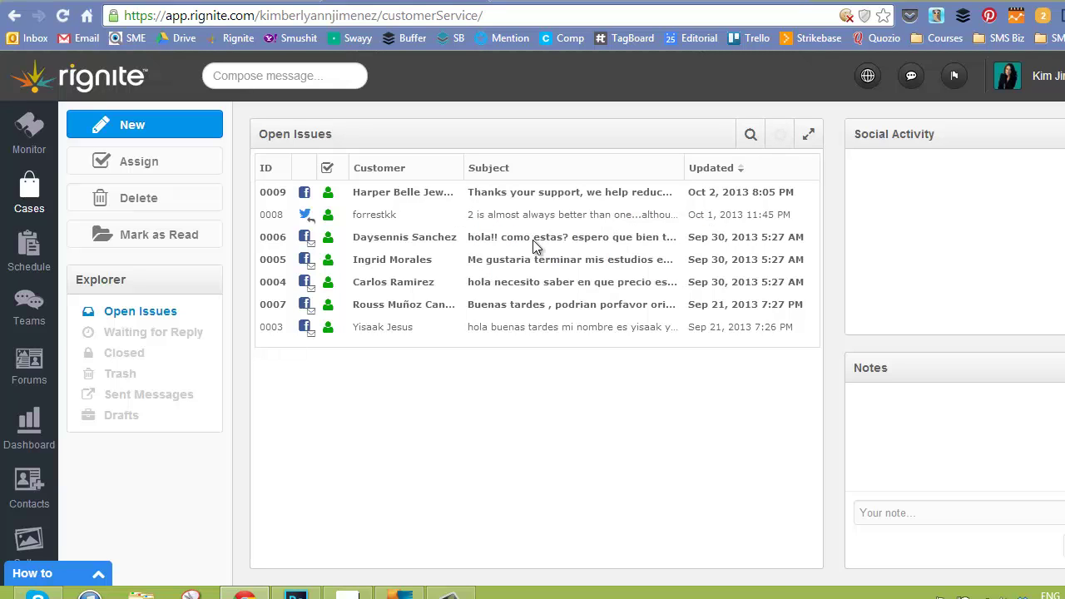
click(304, 197)
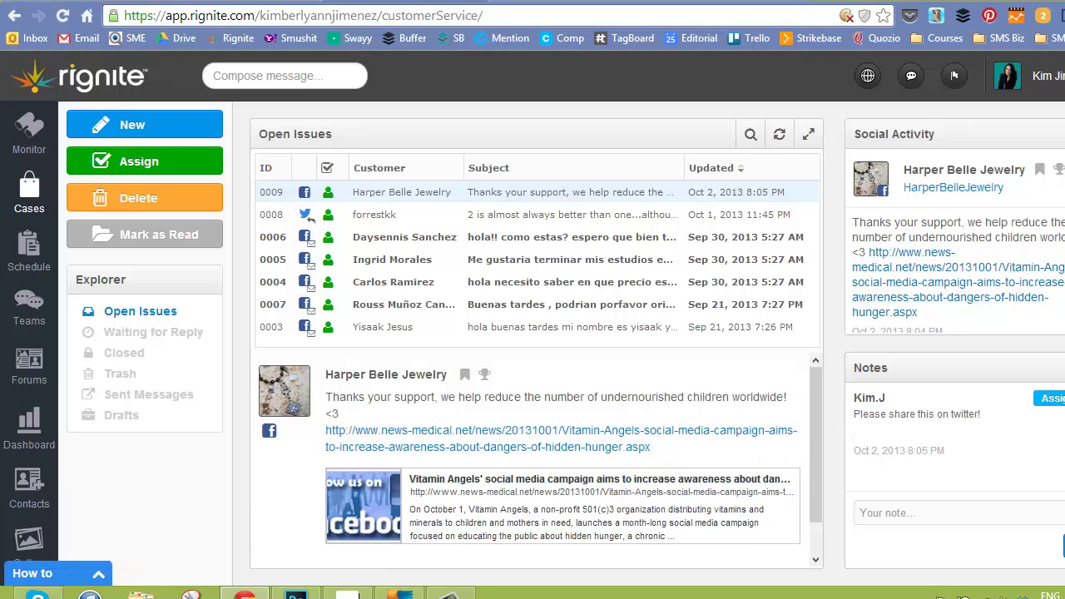
scroll(954, 267, down, 5)
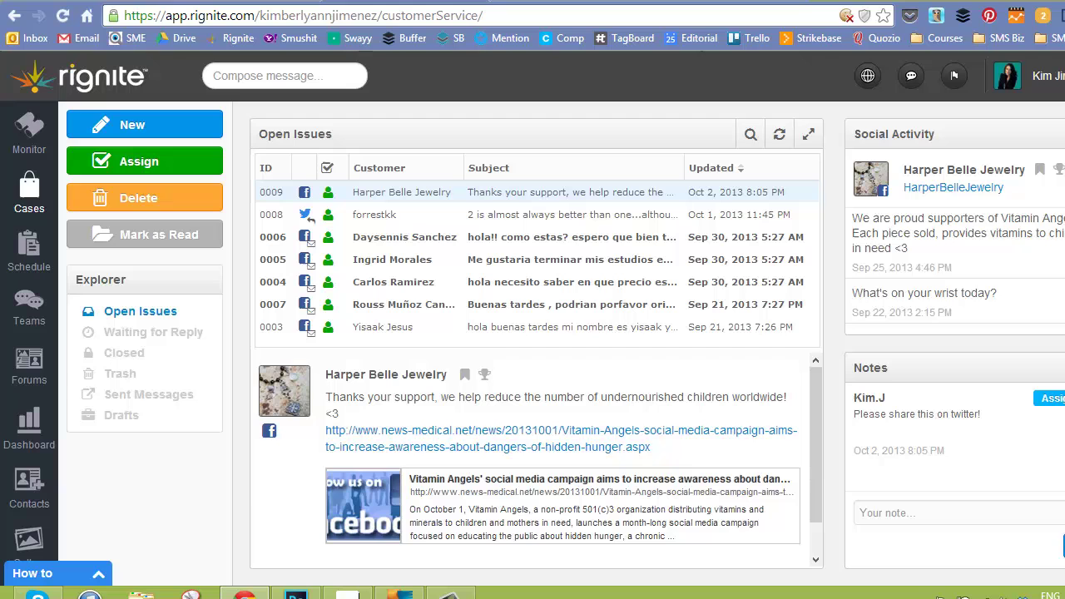
scroll(955, 266, down, 5)
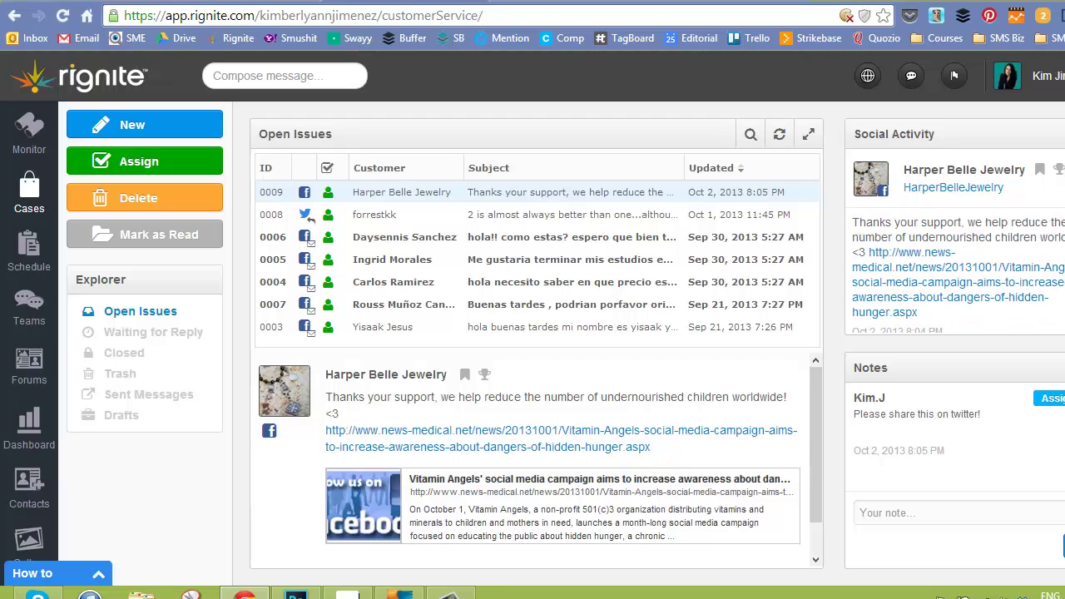
click(359, 221)
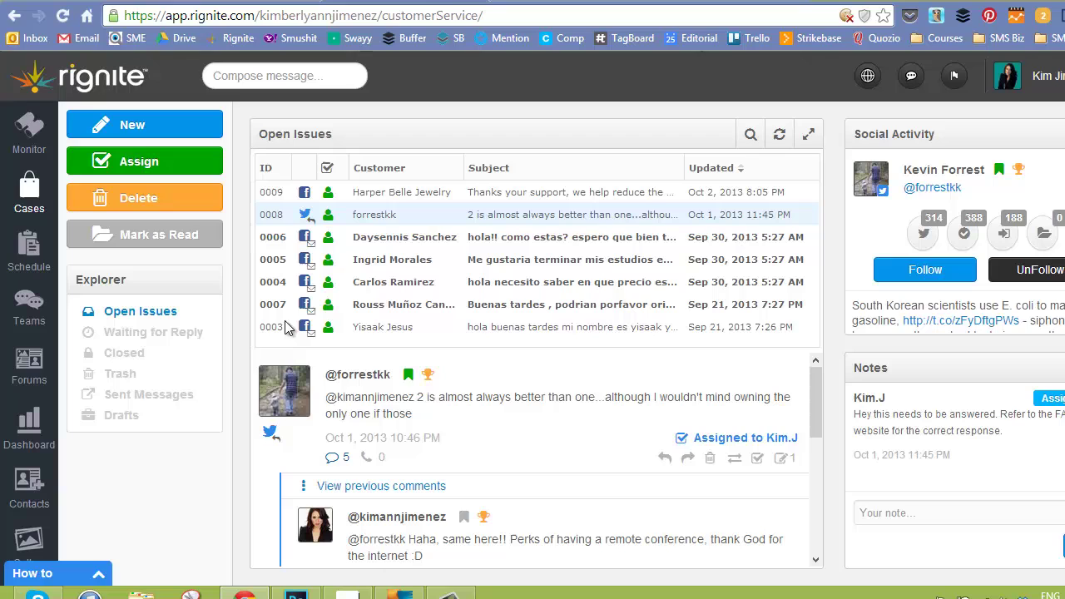
click(358, 237)
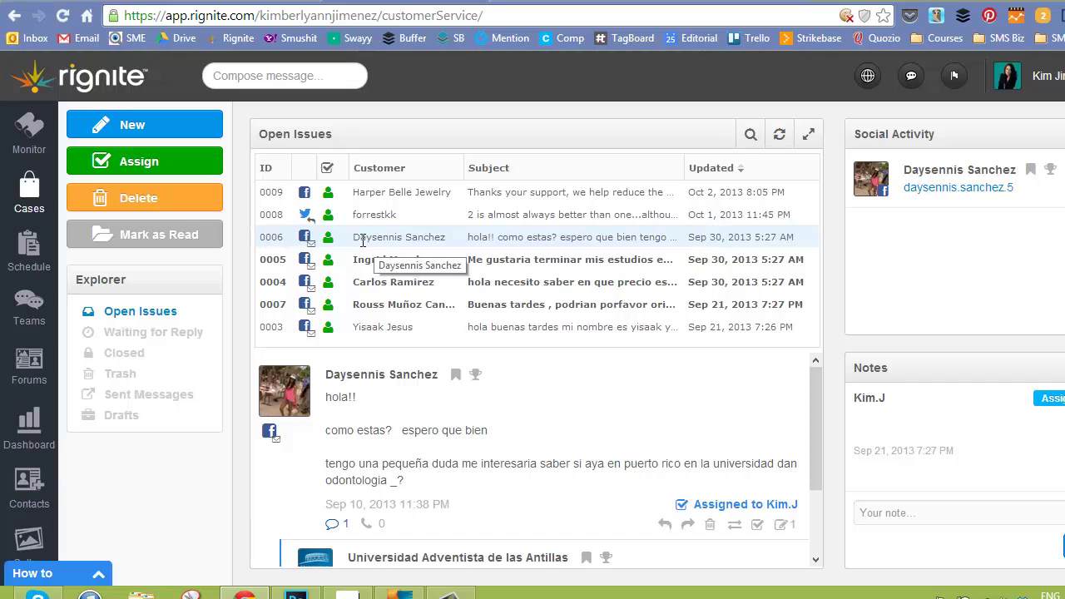
click(690, 522)
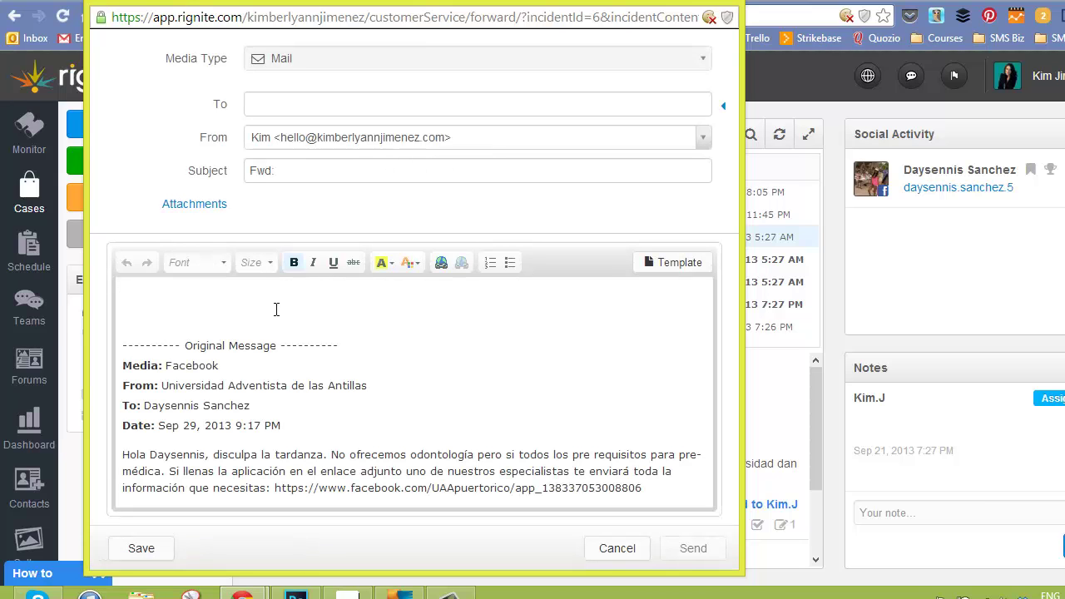
click(276, 310)
click(293, 139)
click(295, 138)
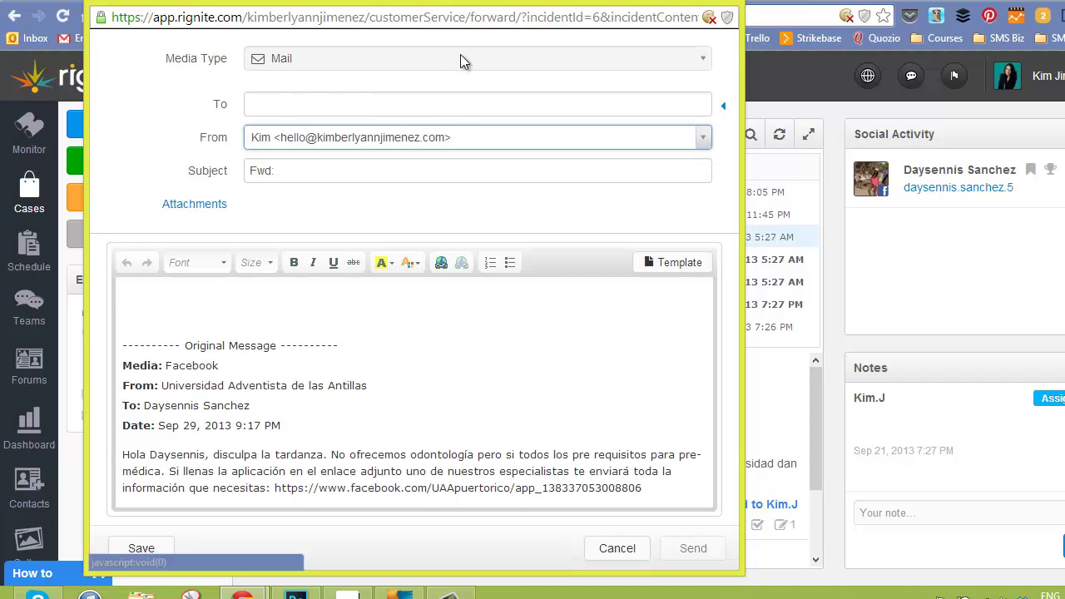
click(739, 5)
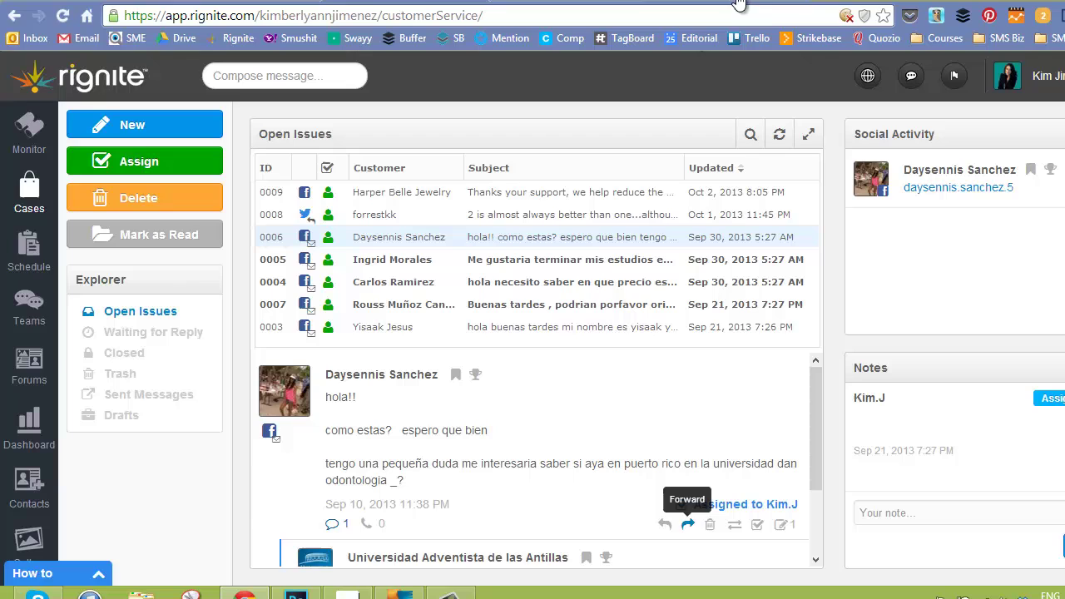
Show the Compose Schedule calendar for October 2013.
click(40, 265)
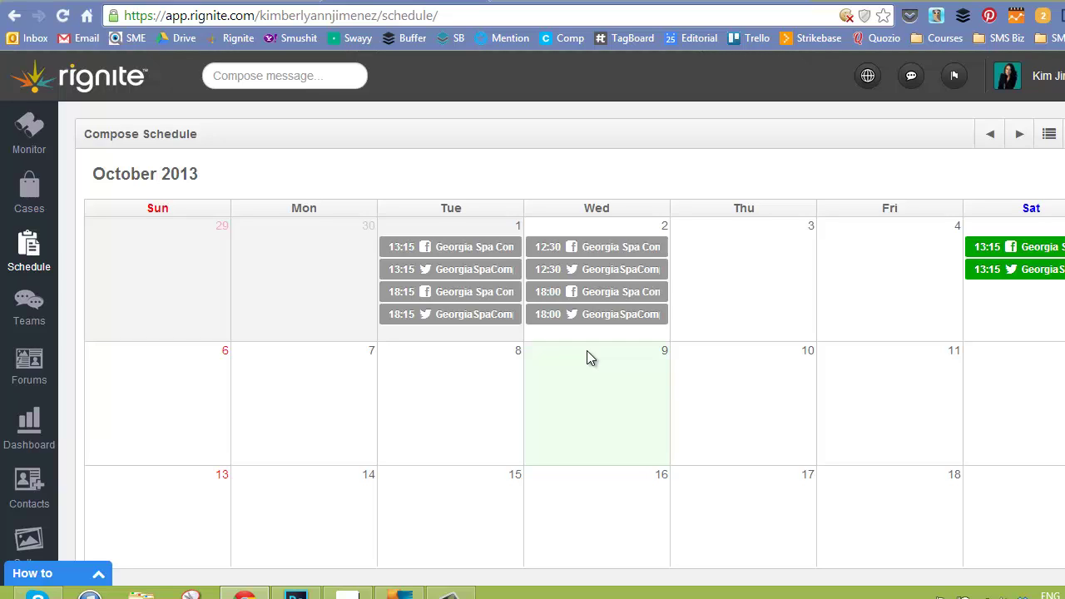
Compose a 'Test' post from the first account and mark it to be scheduled.
click(279, 76)
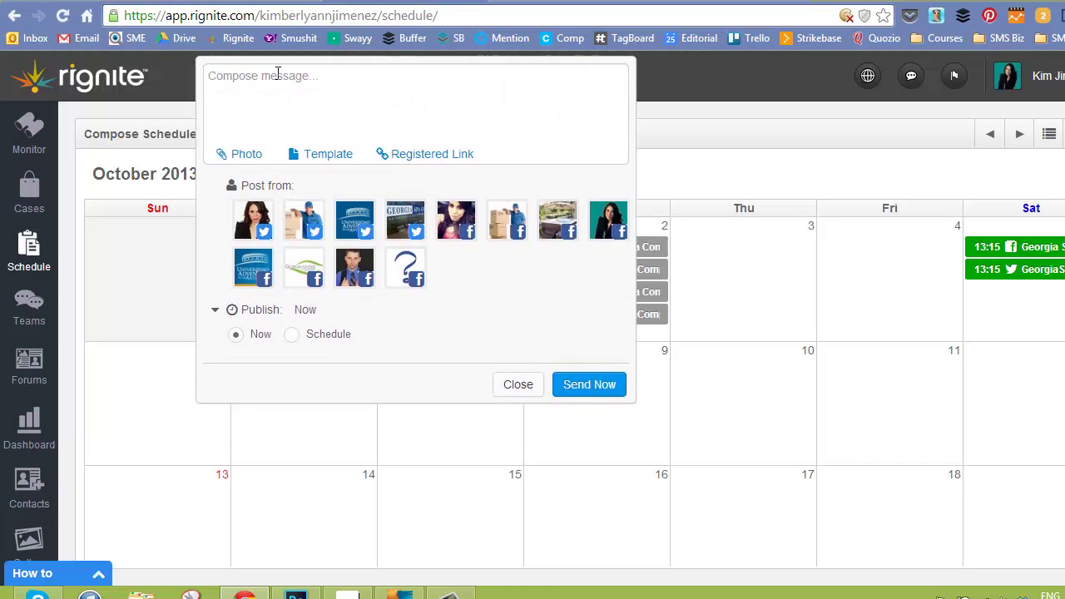
text(Test)
click(258, 220)
click(293, 335)
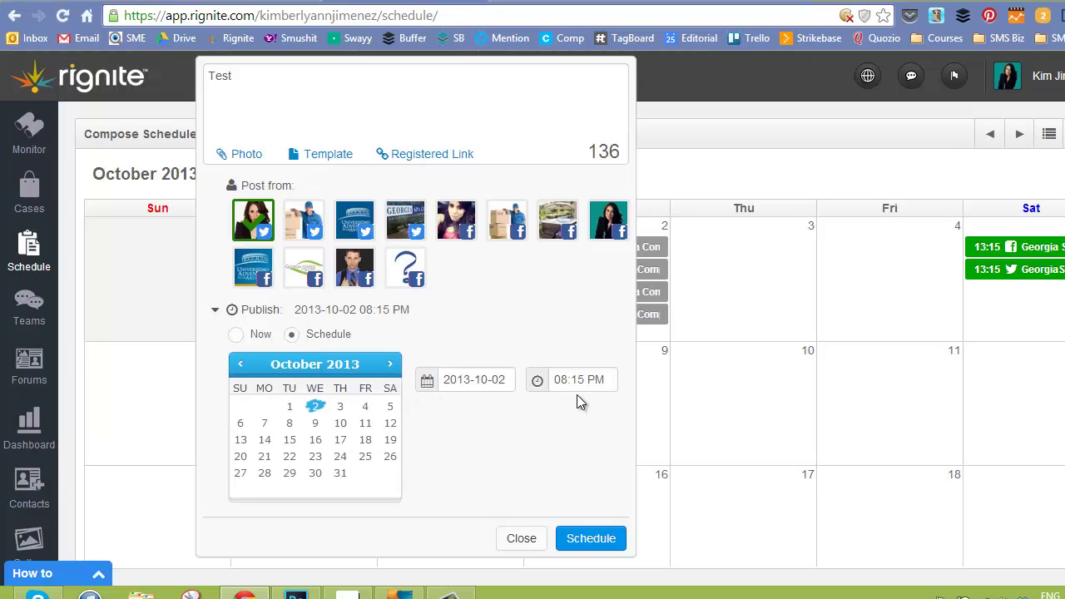
Set the publish time to 09:15 PM on 2013-10-02 and schedule the post.
click(552, 379)
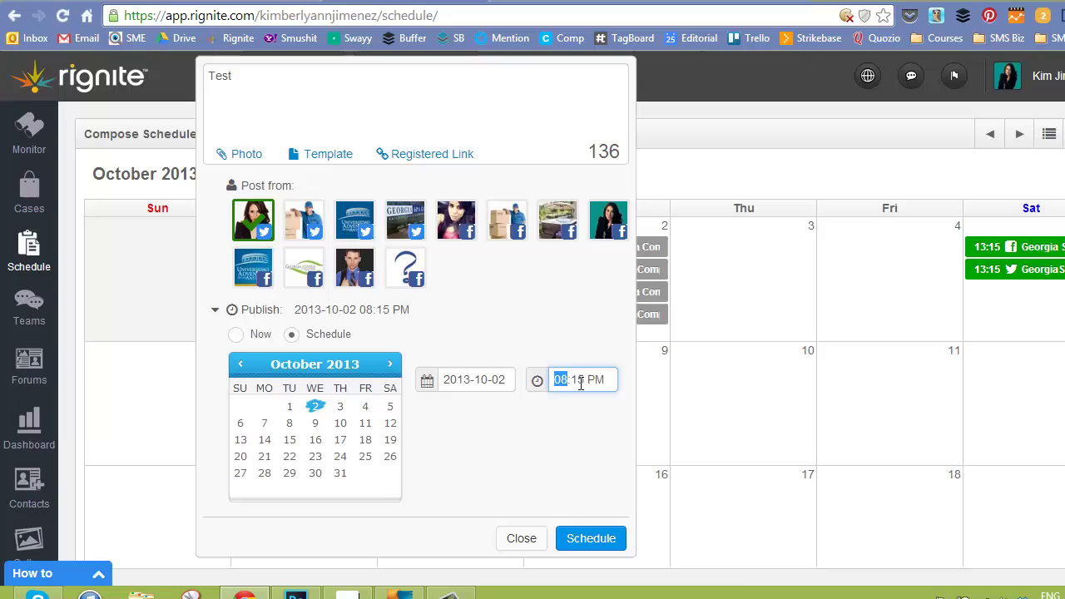
click(538, 380)
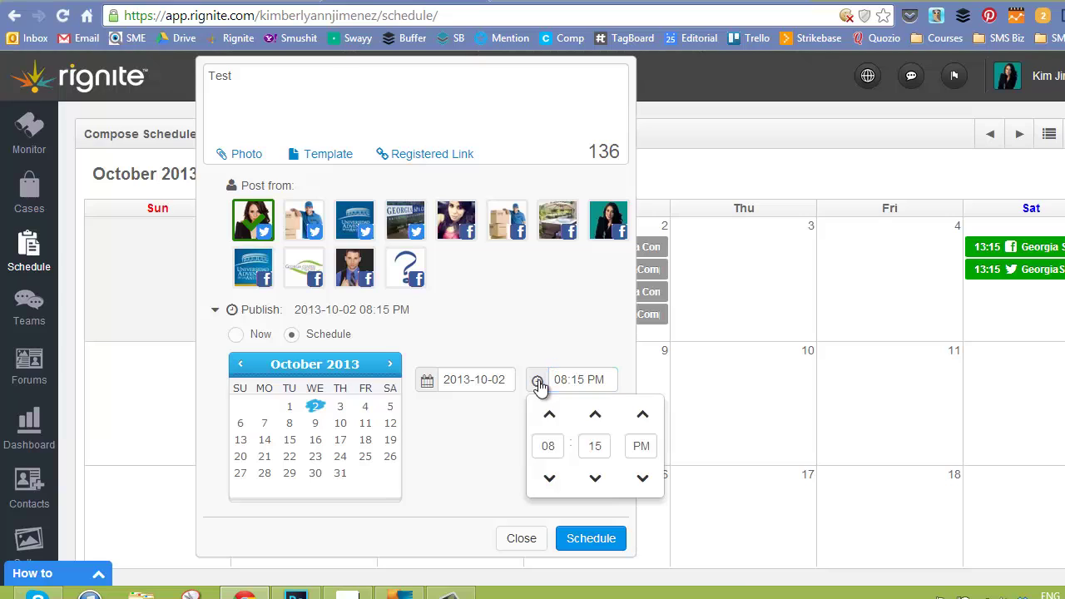
click(551, 478)
click(549, 414)
click(549, 415)
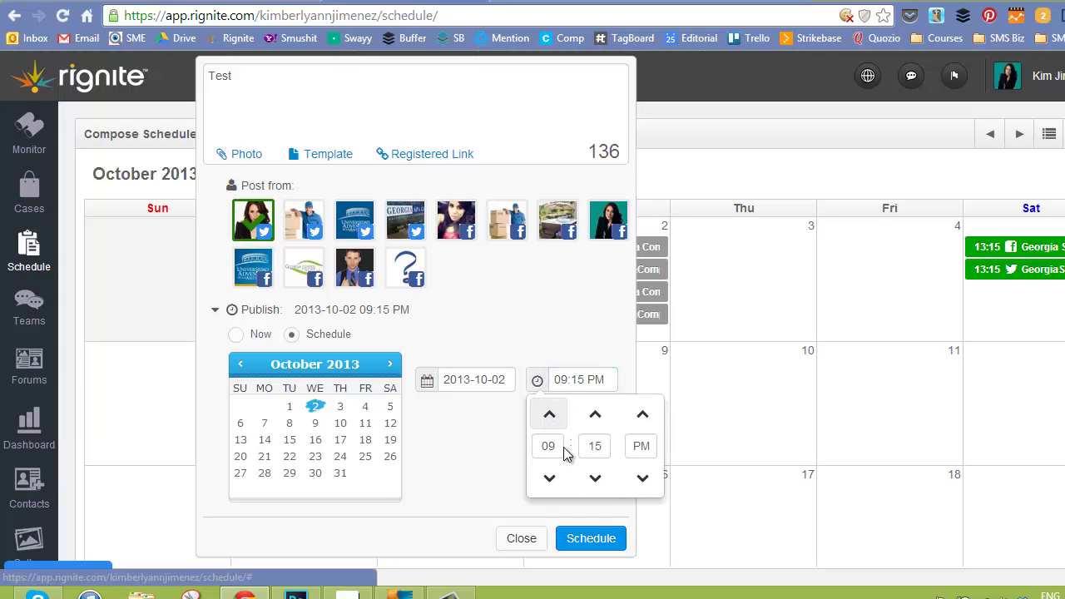
click(539, 496)
click(590, 538)
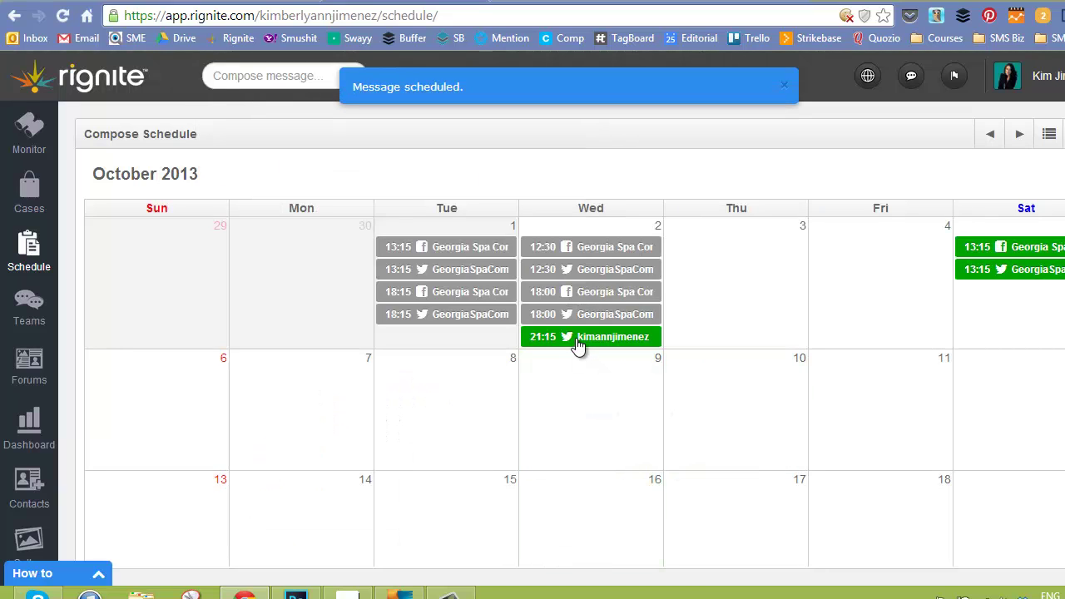
Drop the 21:15 Twitter post on Thu 3, then pause it from its Scheduled Message popup.
drag(588, 346, 709, 427)
drag(727, 388, 773, 255)
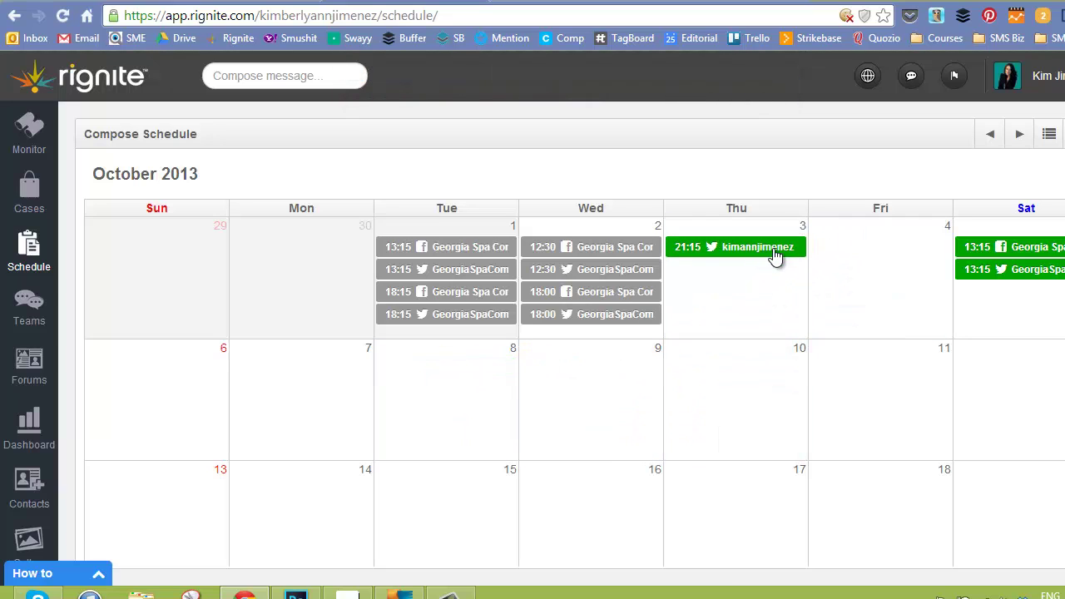
click(769, 249)
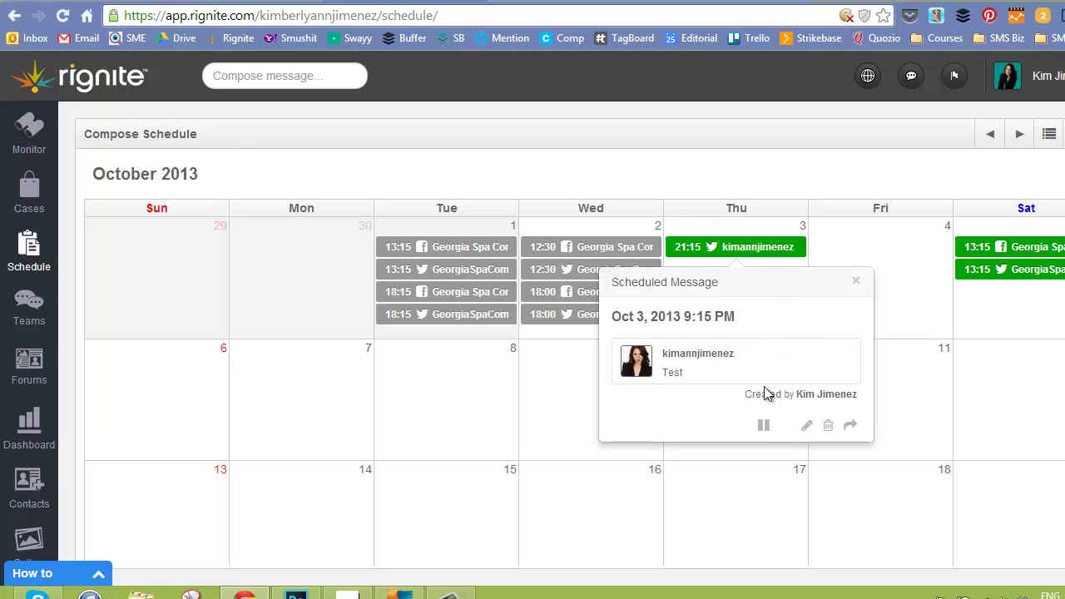
click(763, 426)
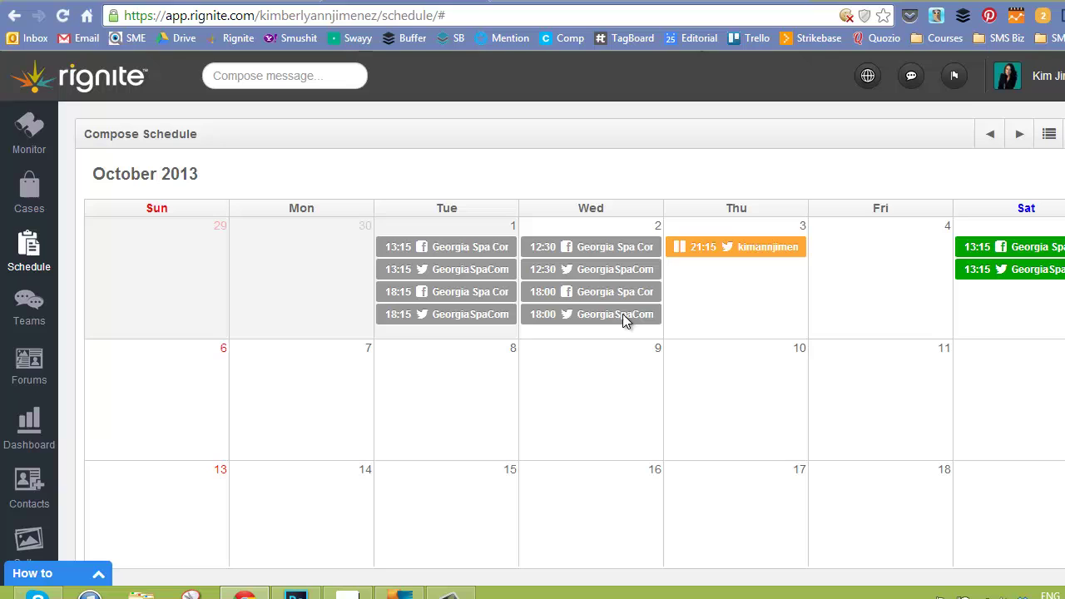
Re-post the Wed 12:30 Georgia Spa sent post as a scheduled message, then collapse the composer.
click(453, 248)
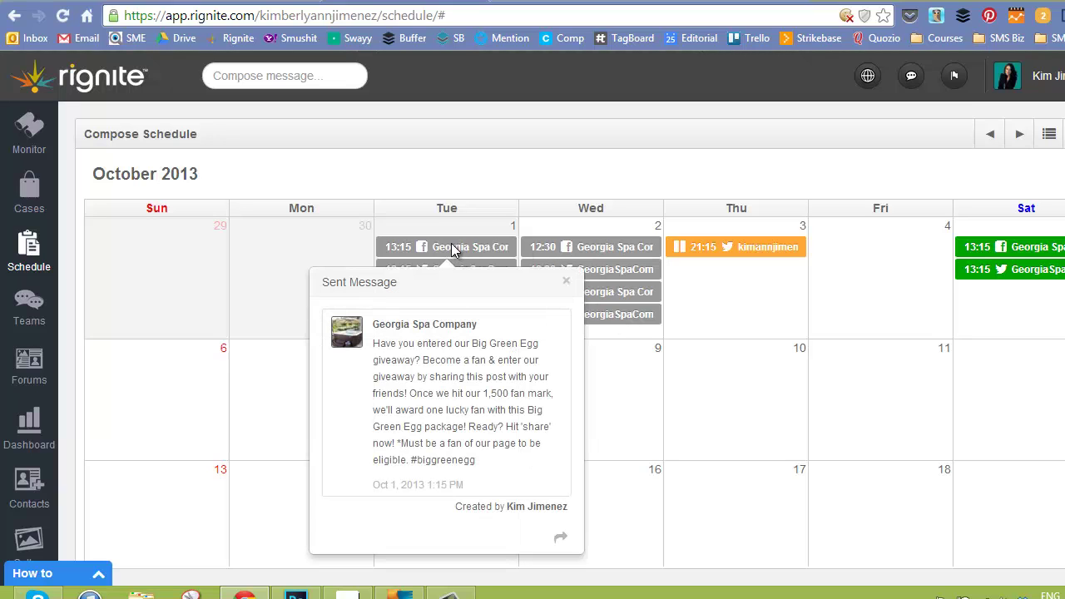
click(612, 248)
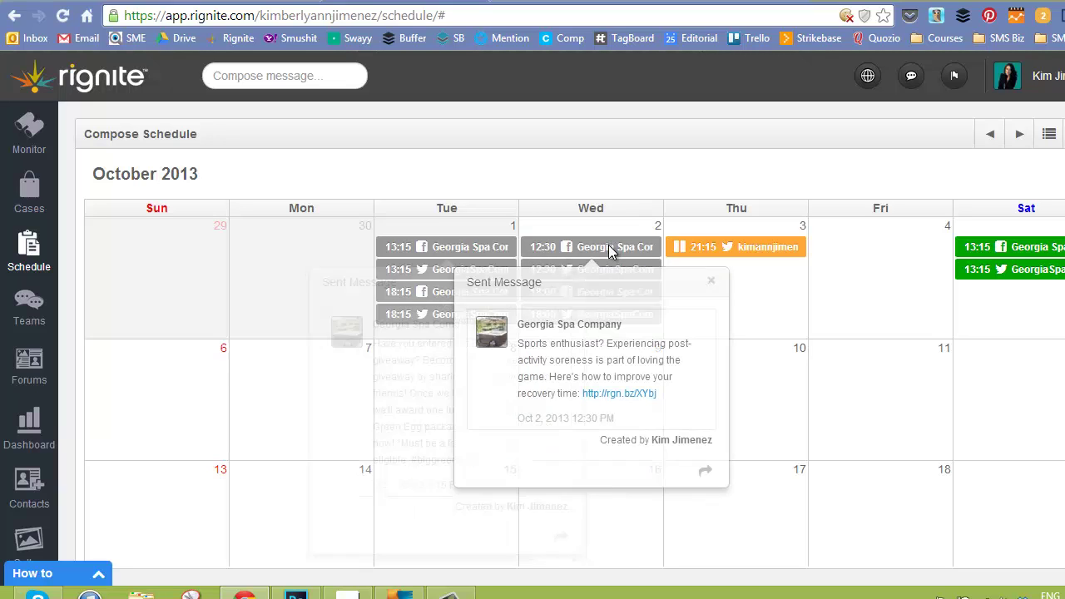
click(704, 474)
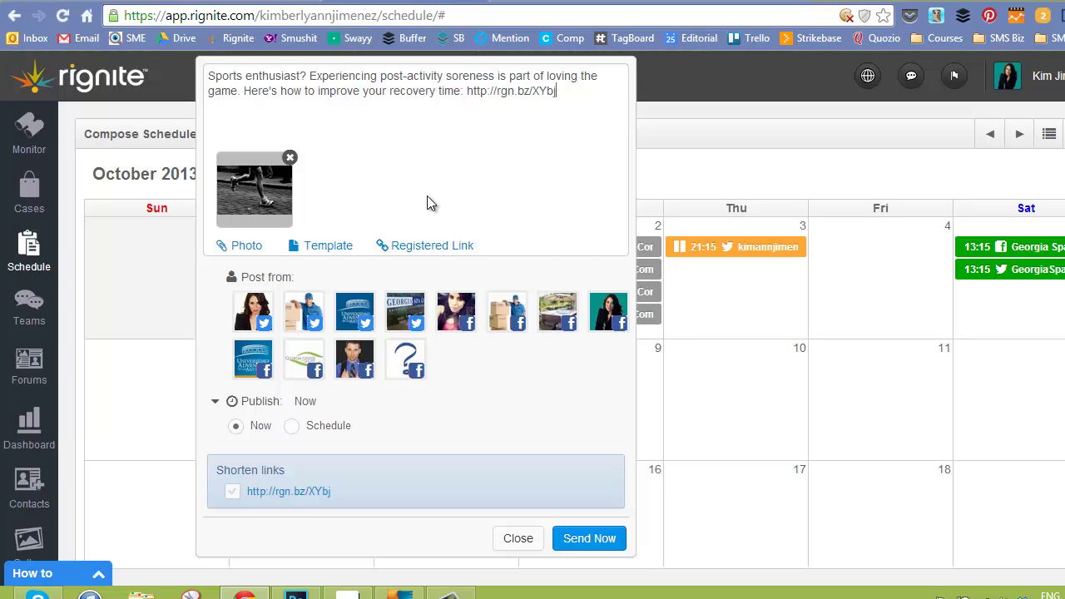
click(290, 428)
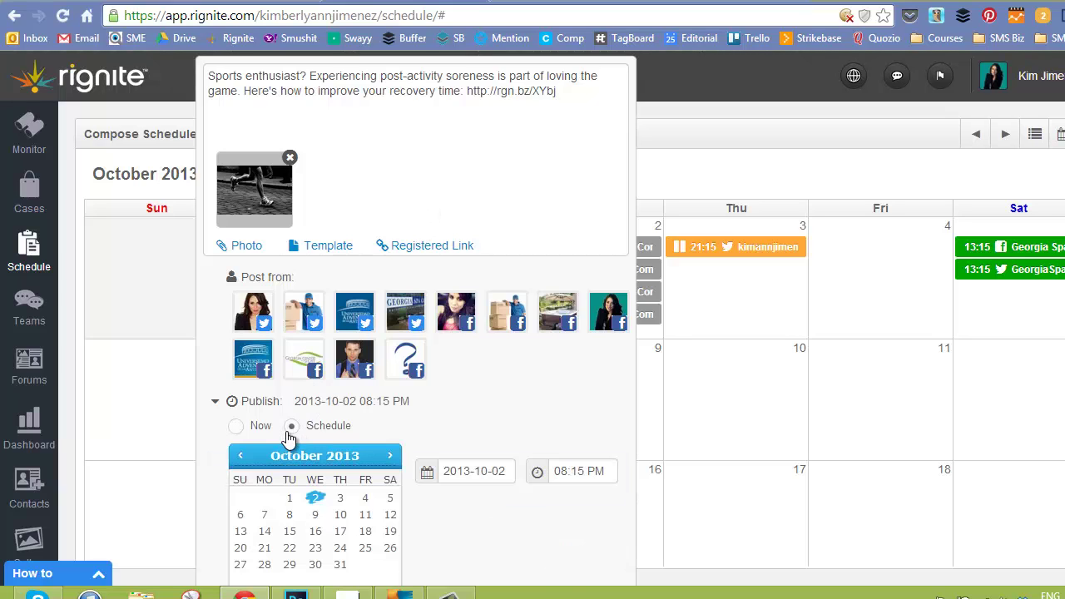
click(789, 164)
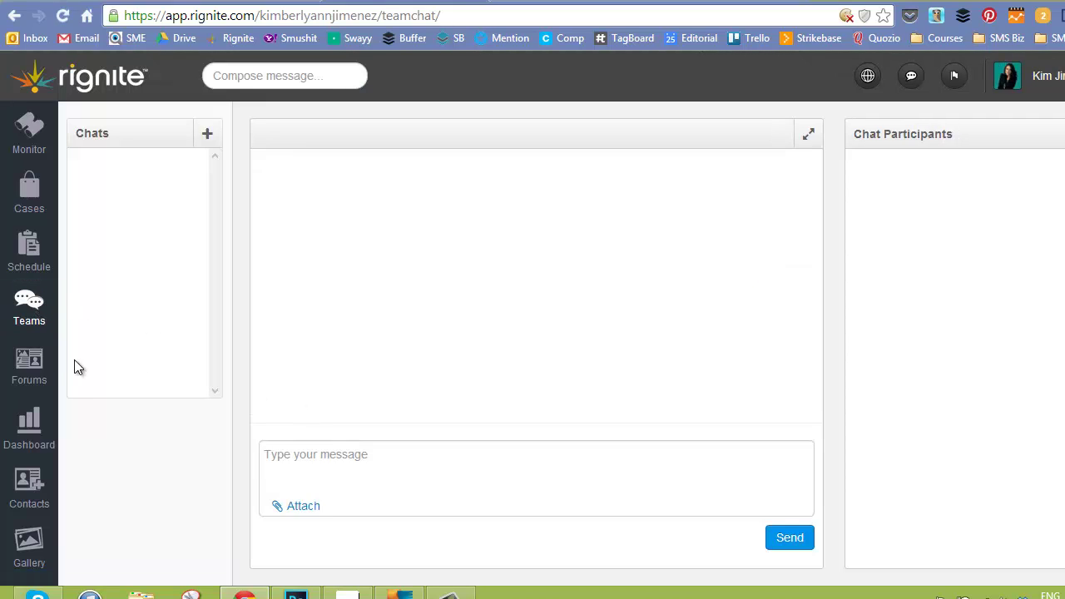
Show the Forums page with the Kim forum's Marketing-tagged 'Test' post.
click(37, 363)
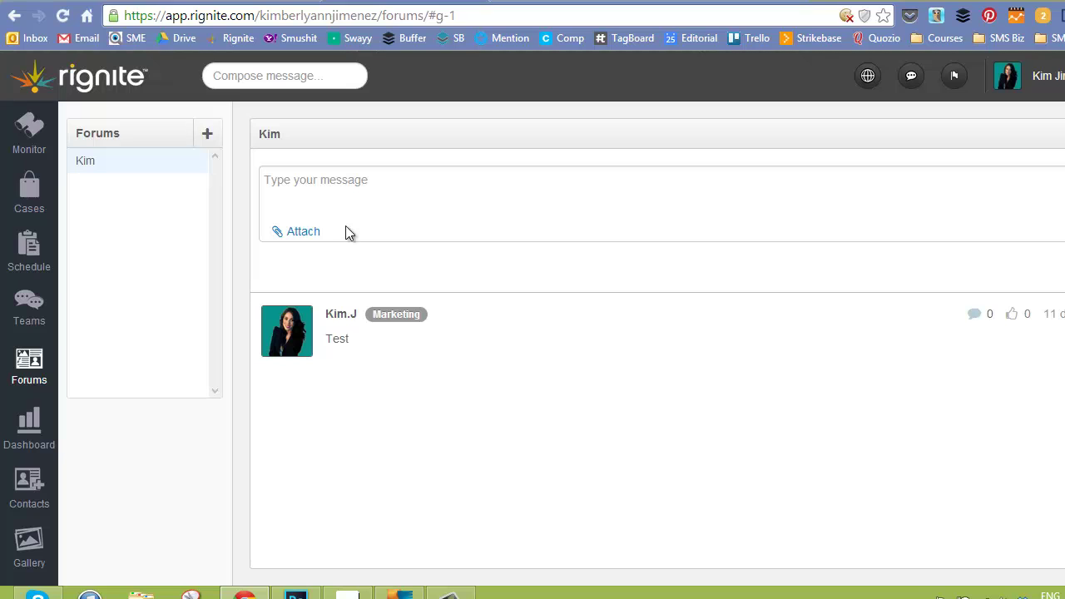
Open the Dashboard to view its Fan Base and Facebook Snapshot sections.
click(25, 424)
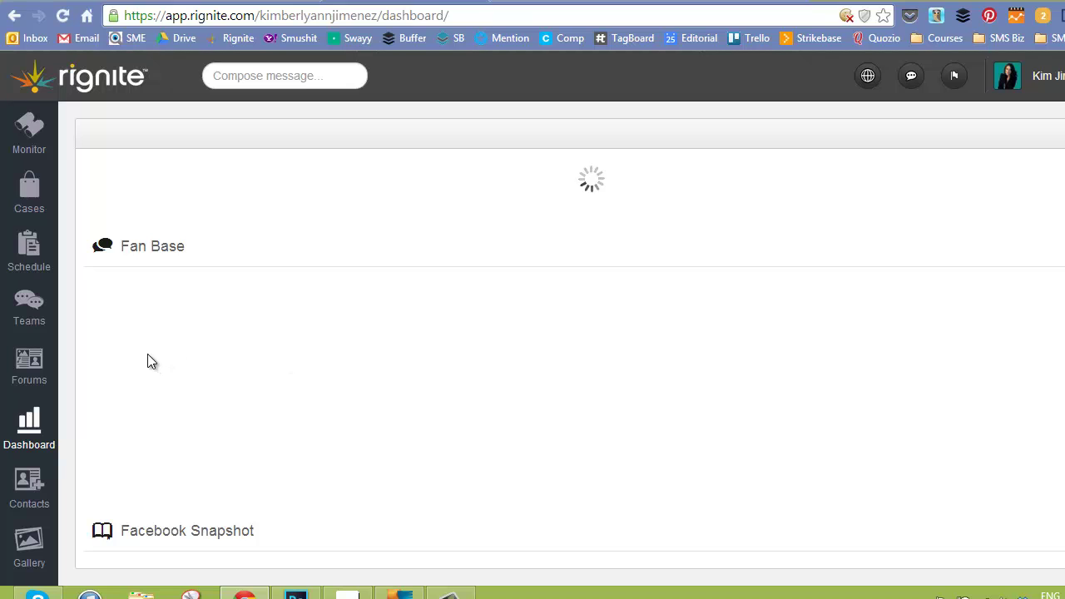
Open Contacts to list the Twitter and Facebook social users with a contact's profile.
click(14, 505)
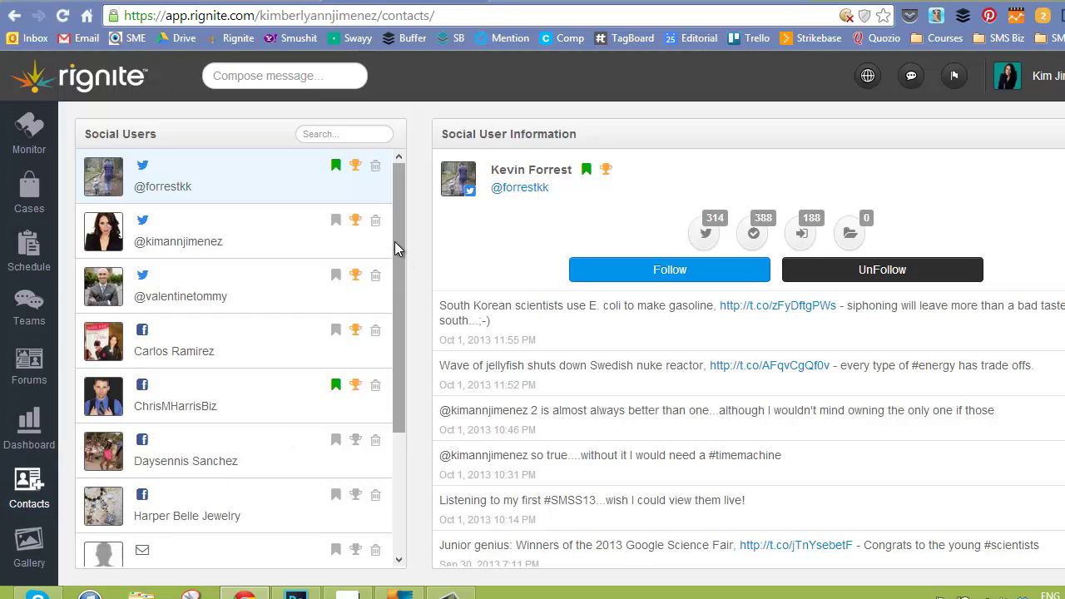
Scroll the Social Users list, then open the Gallery with its 9-photo Social Media album.
drag(395, 241, 436, 233)
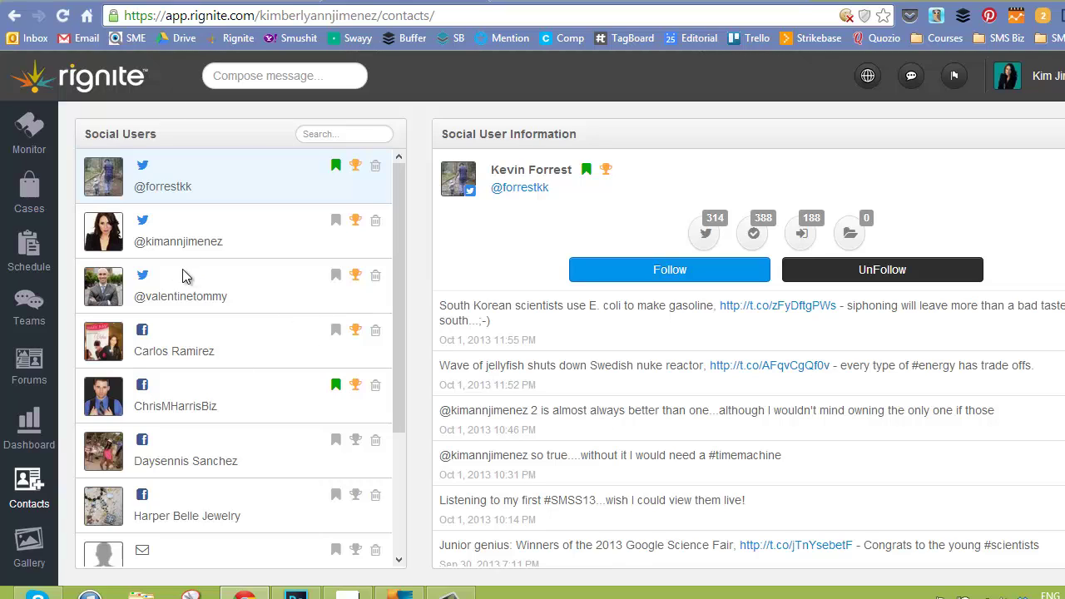
click(29, 542)
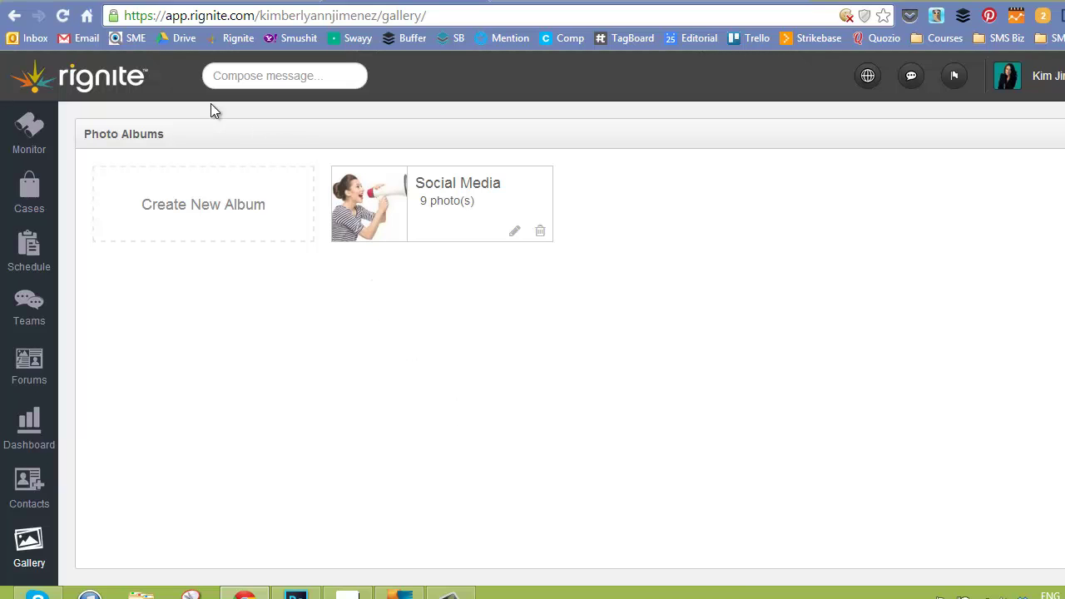
Start a new post reading 'Test' from the first Twitter account.
click(254, 79)
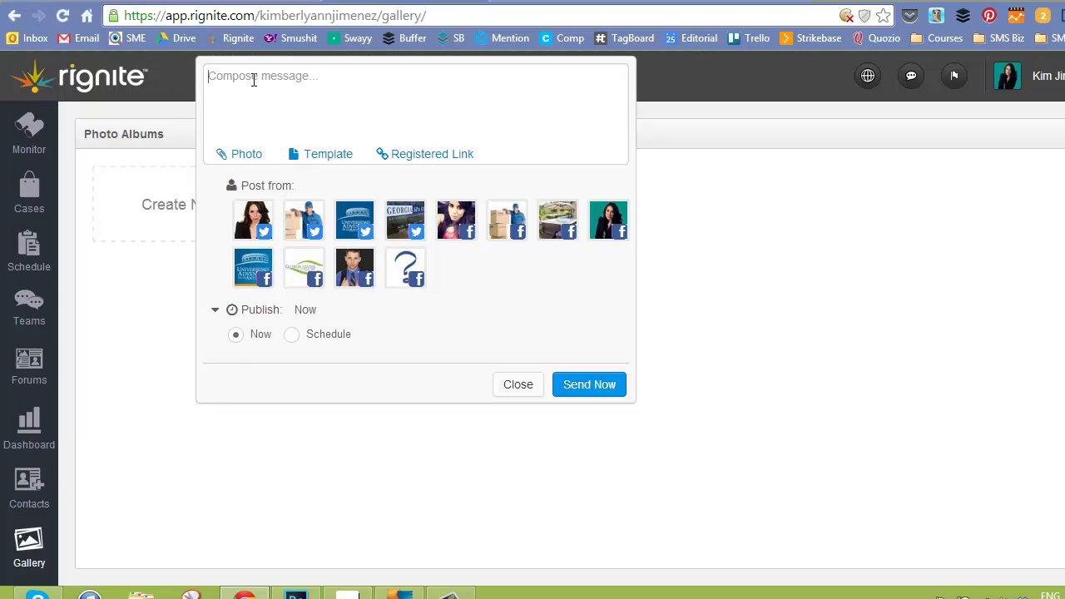
text(Test)
click(260, 227)
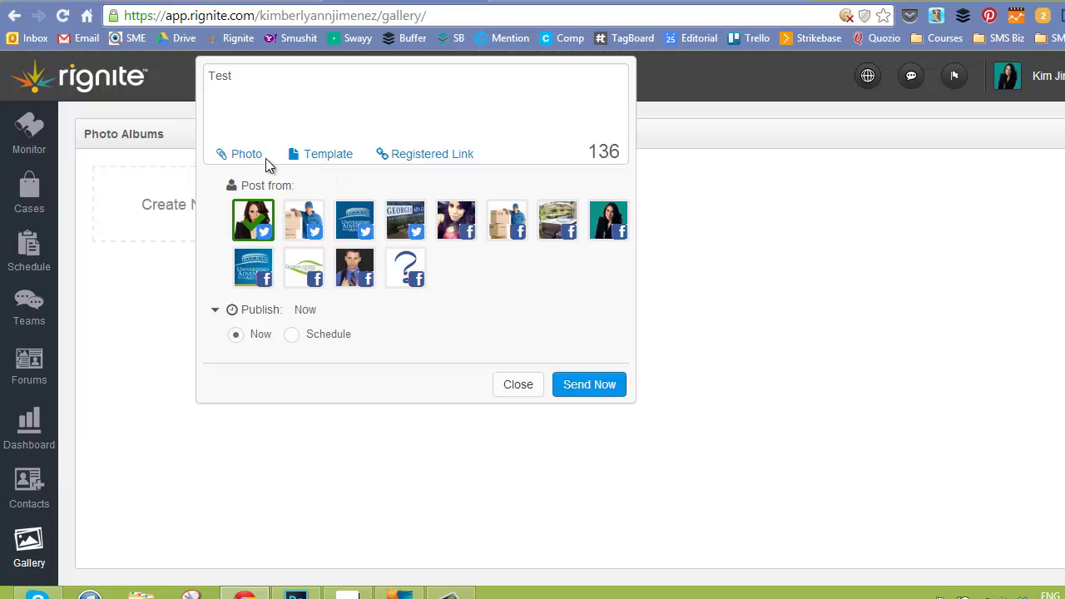
Attach the content calendar image from the Social Media gallery album to the post.
click(256, 158)
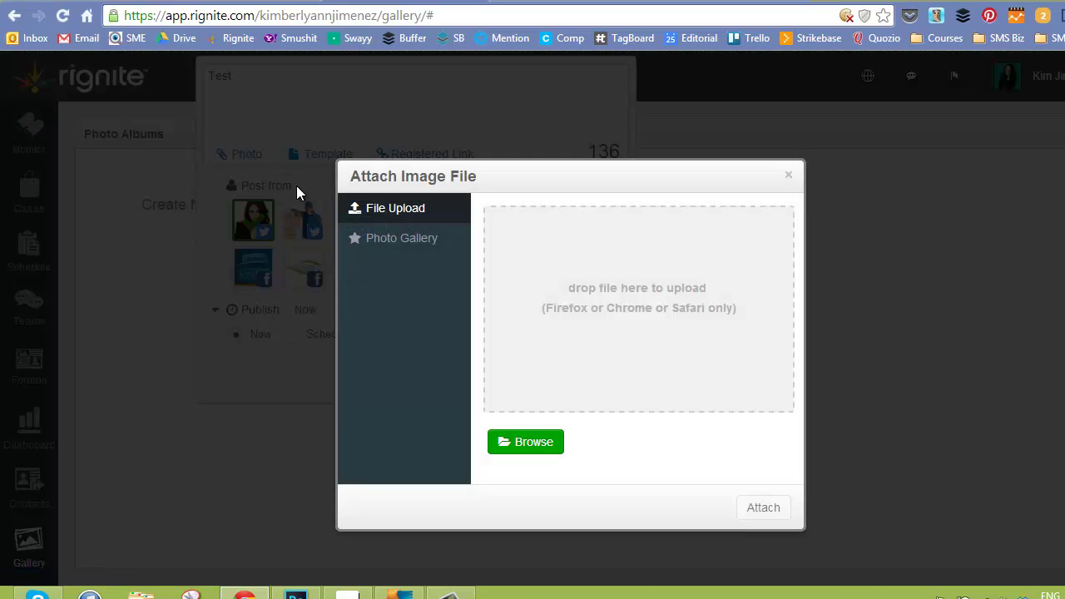
click(404, 252)
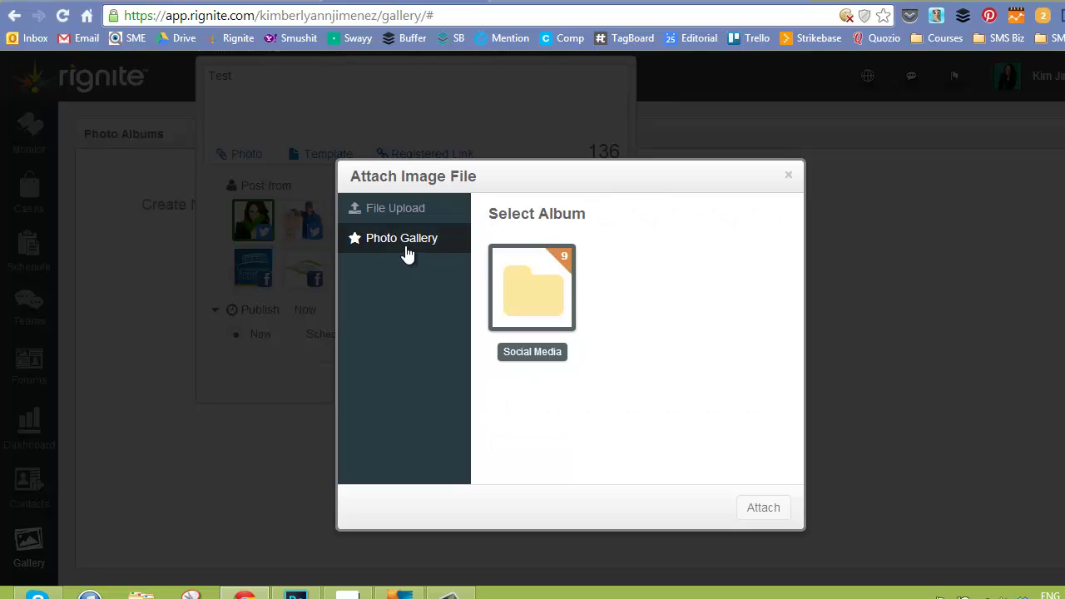
click(545, 287)
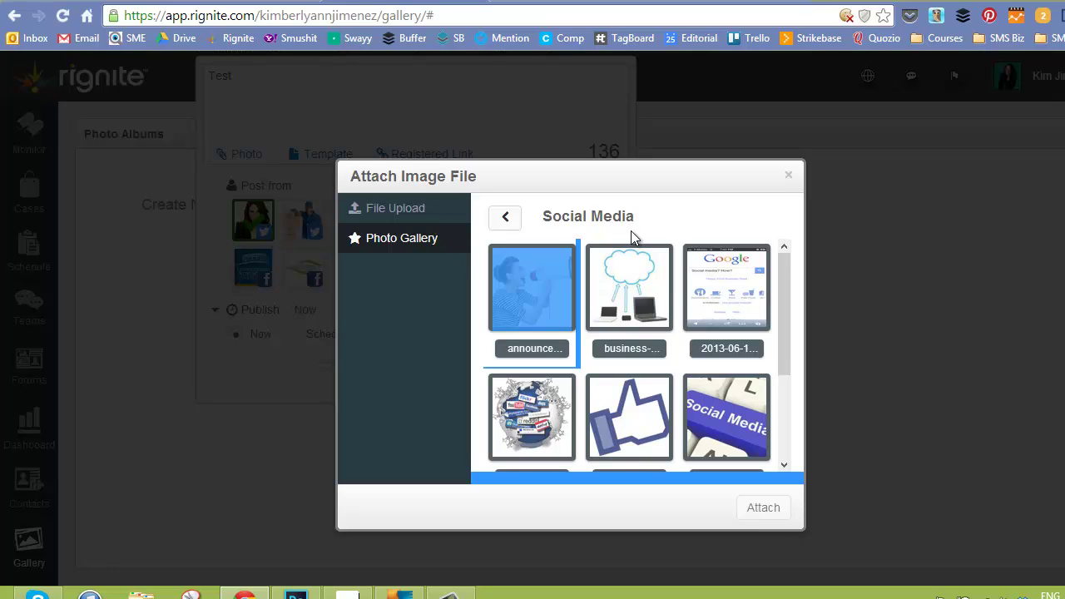
click(628, 305)
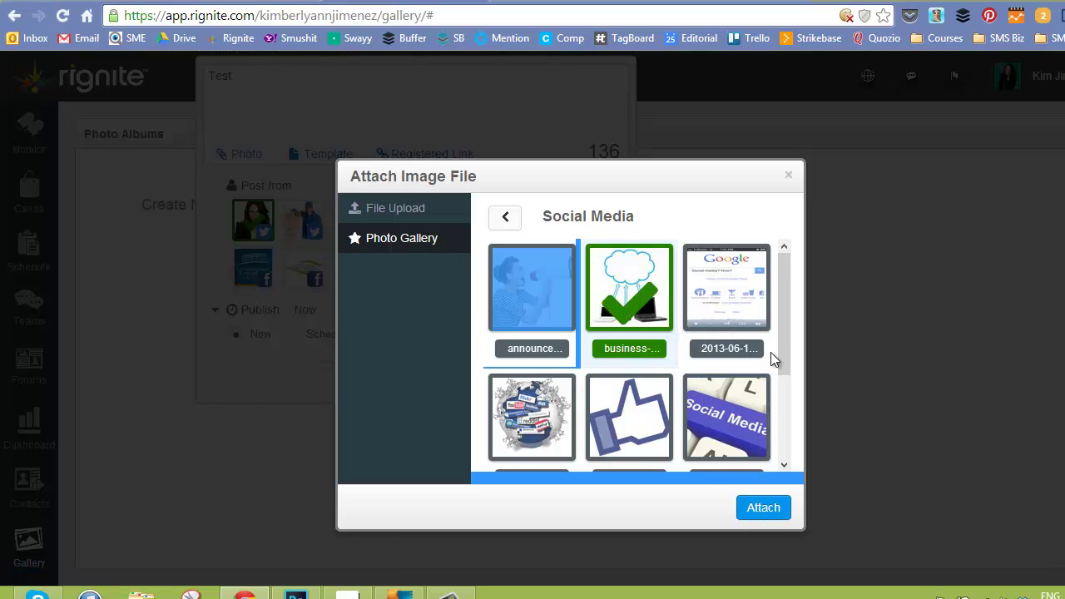
drag(783, 352, 781, 454)
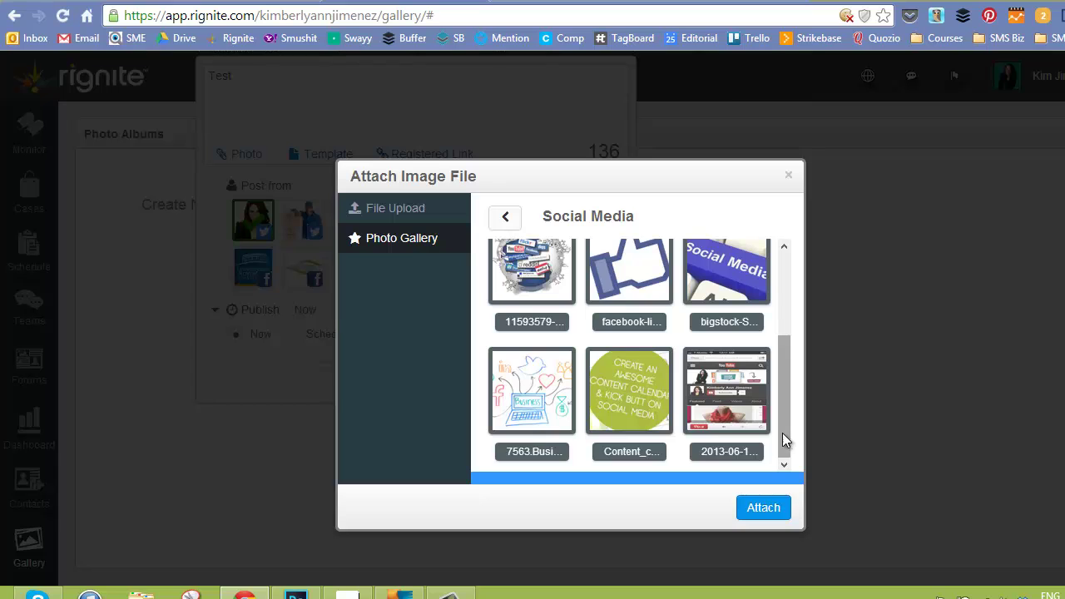
click(600, 418)
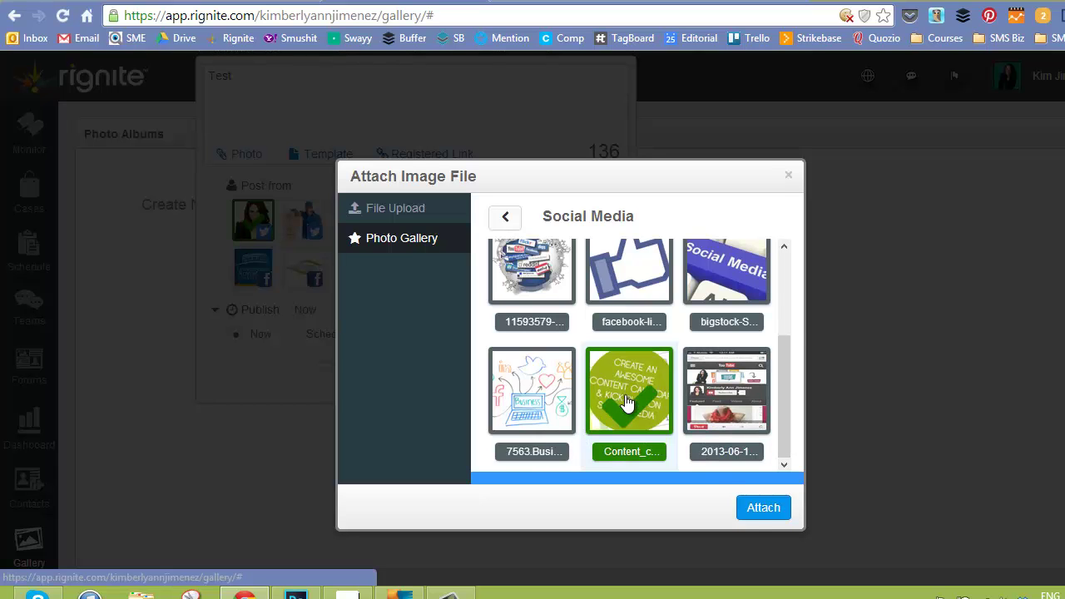
click(755, 514)
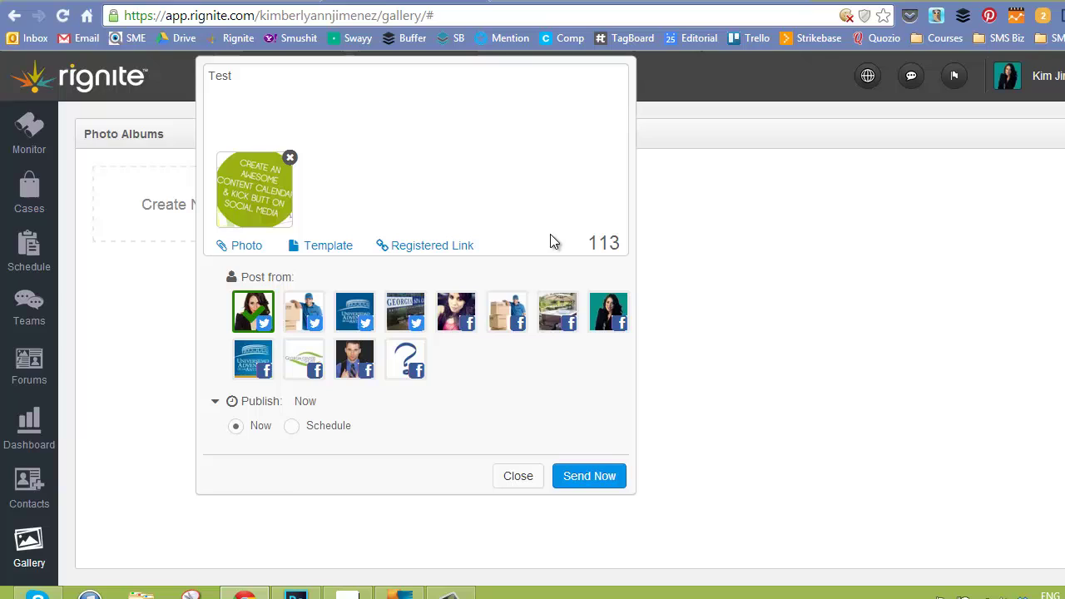
Close the Test post composer to return to the Photo Albums page.
click(518, 473)
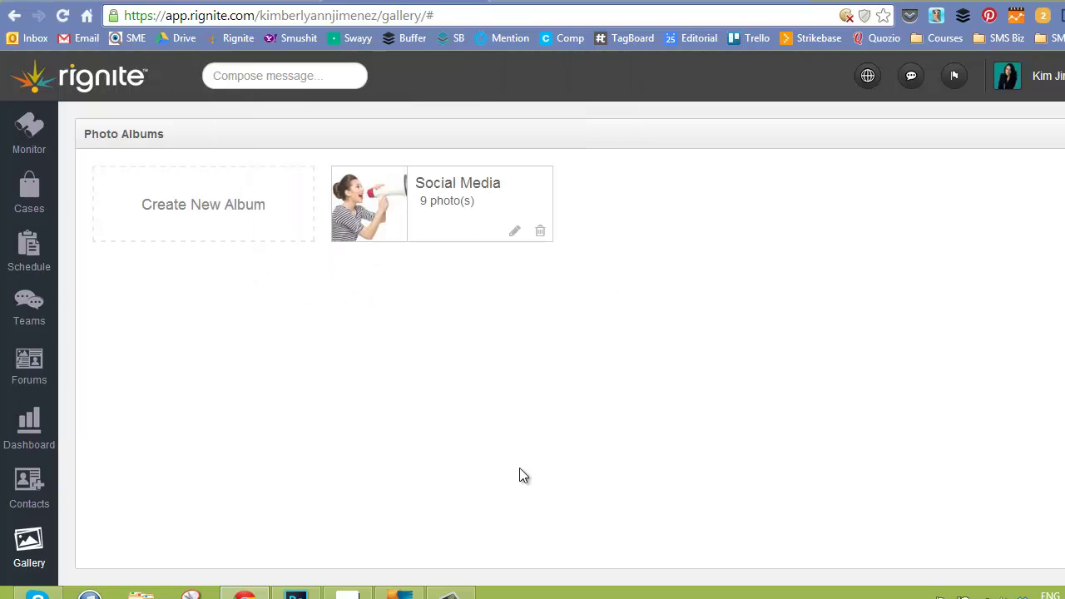